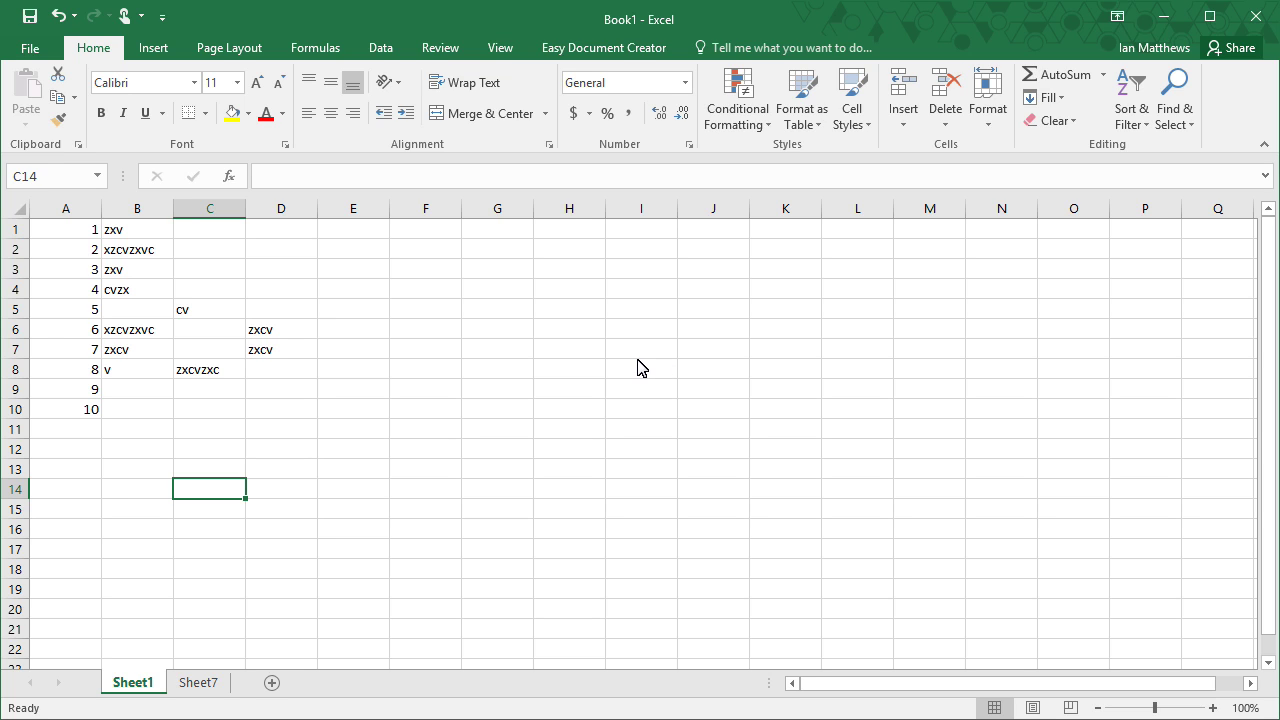
Hide rows 4 through 8 on Sheet1
{"action": "left_click", "coordinate": [20, 289]}
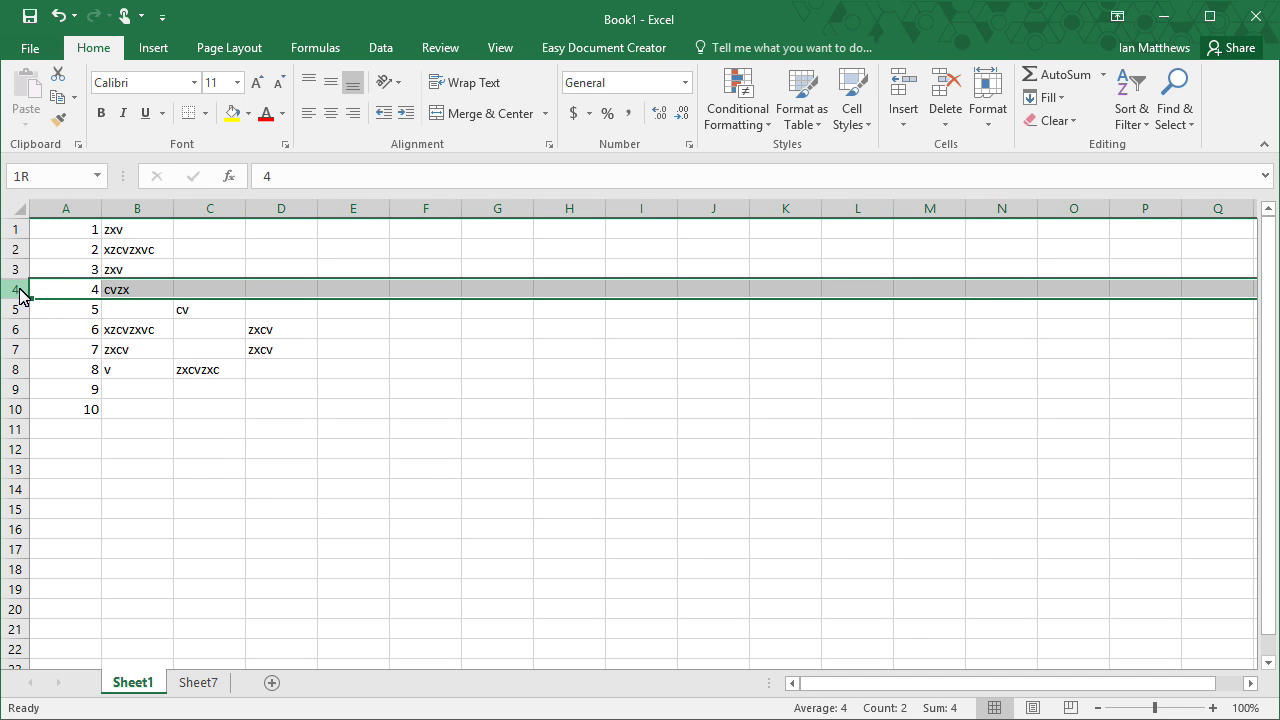
{"action": "left_click_drag", "start_coordinate": [20, 289], "coordinate": [10, 372]}
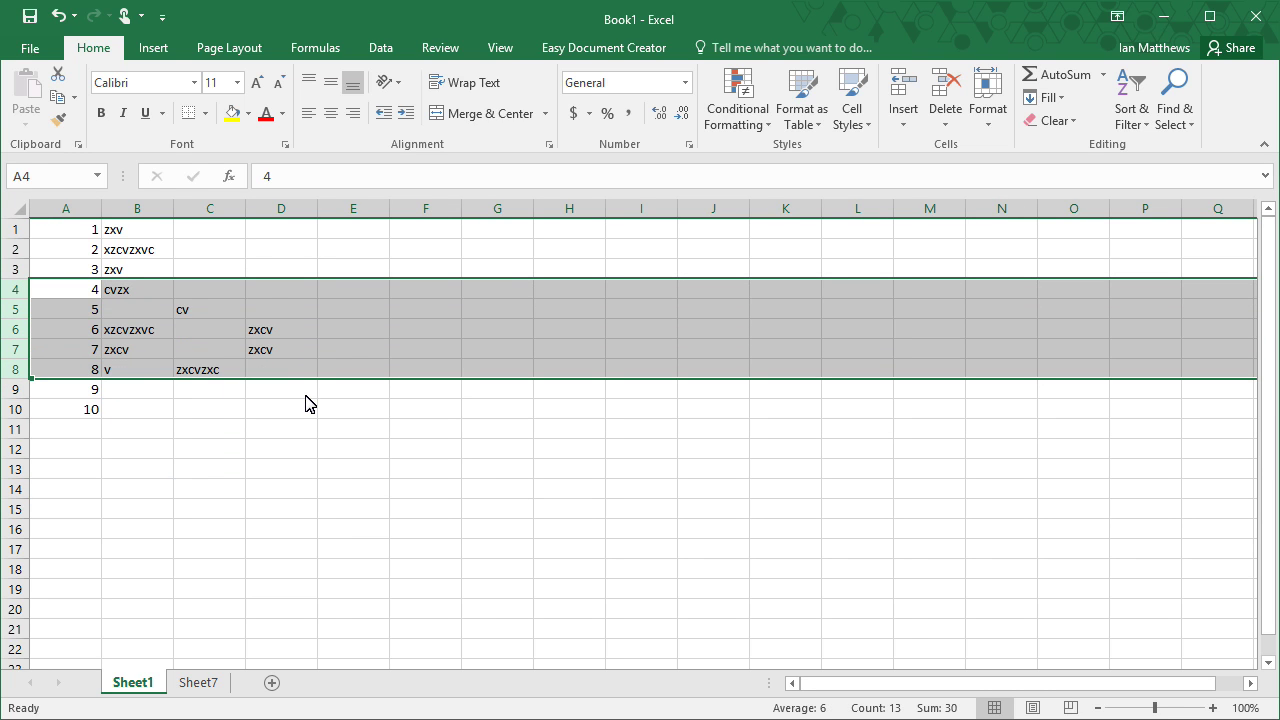
{"action": "right_click", "coordinate": [16, 337]}
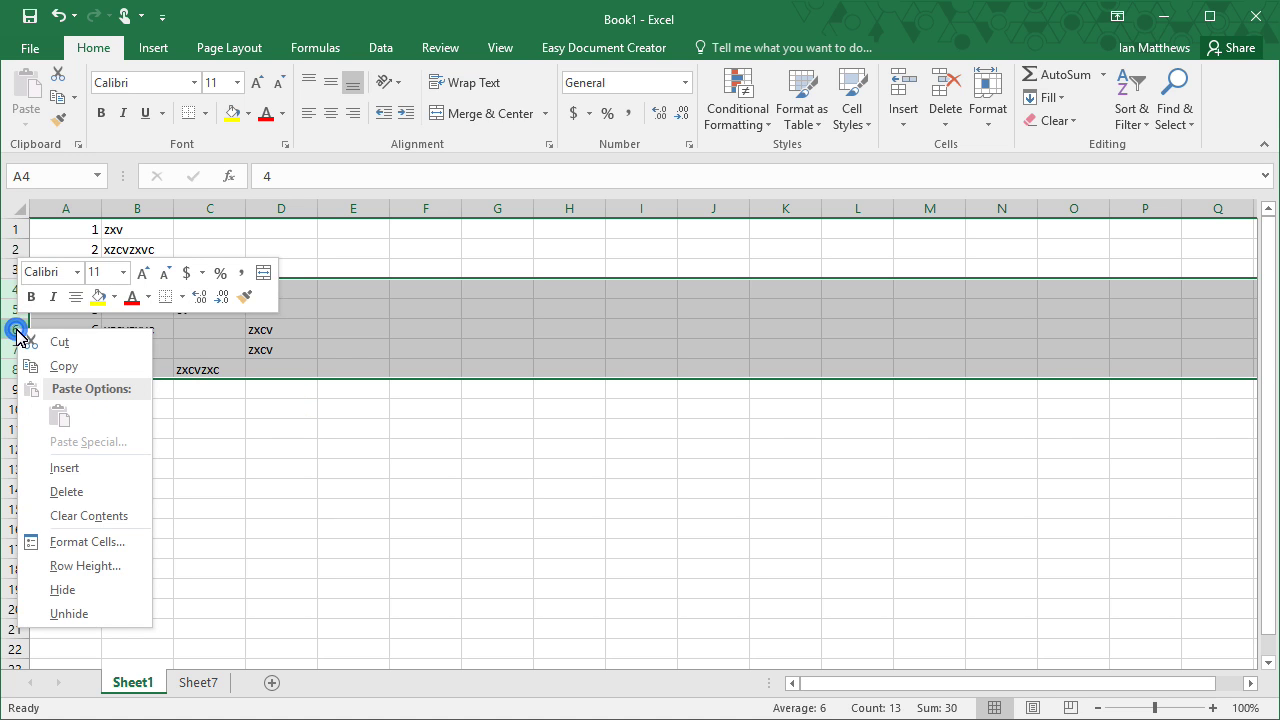
{"action": "left_click", "coordinate": [80, 591]}
{"action": "left_click", "coordinate": [408, 511]}
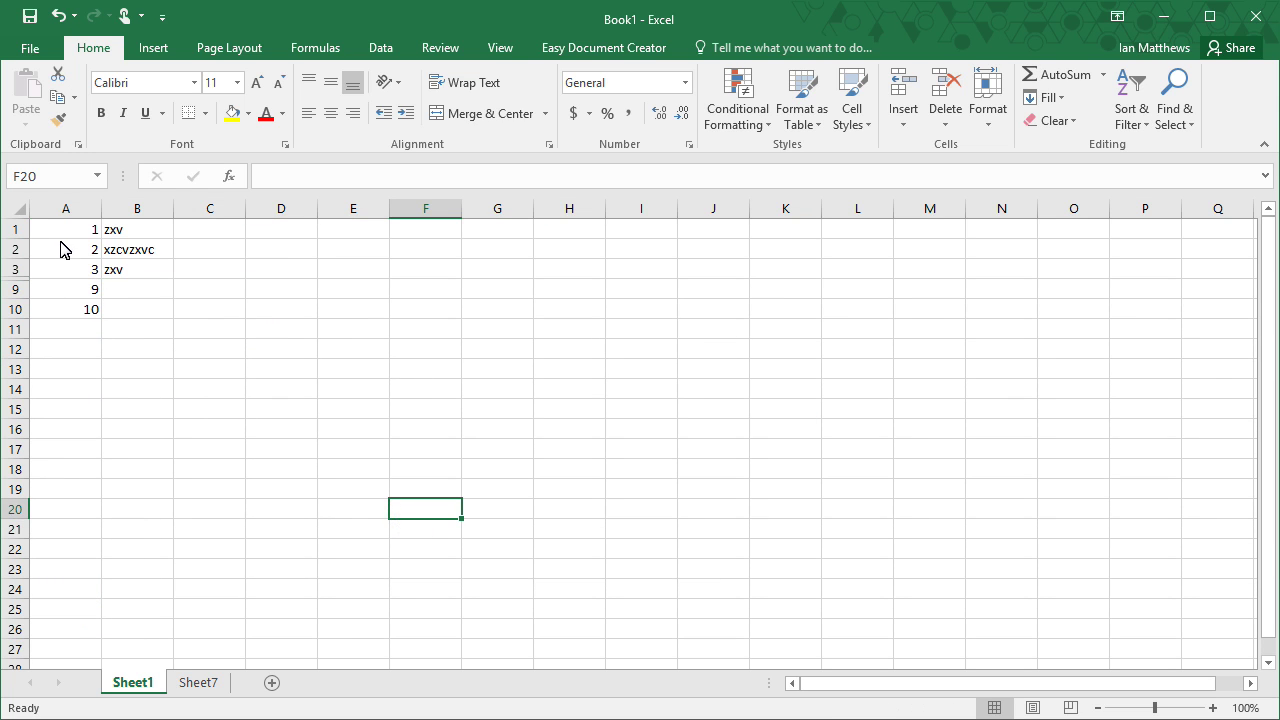
Copy the range from A3 to B10 on Sheet1 and paste it into Sheet7 starting at cell B10
{"action": "left_click_drag", "start_coordinate": [55, 265], "coordinate": [137, 309]}
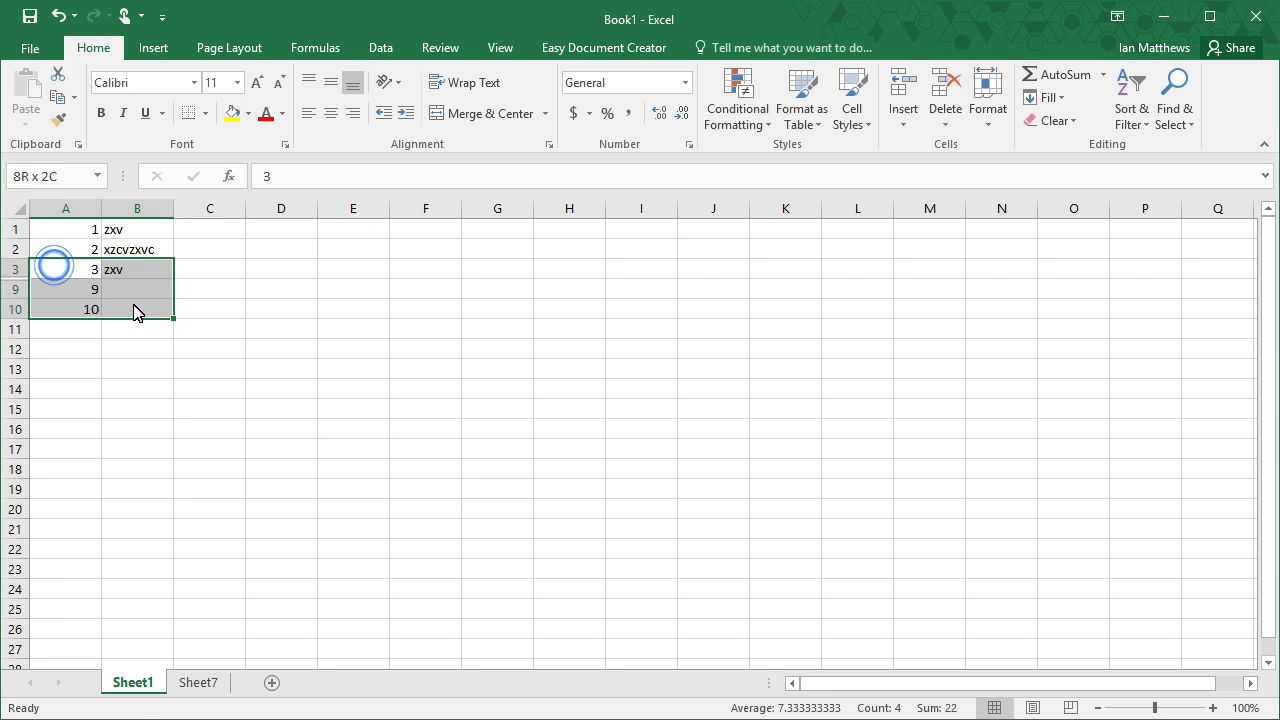
{"action": "right_click", "coordinate": [138, 310]}
{"action": "left_click", "coordinate": [190, 342]}
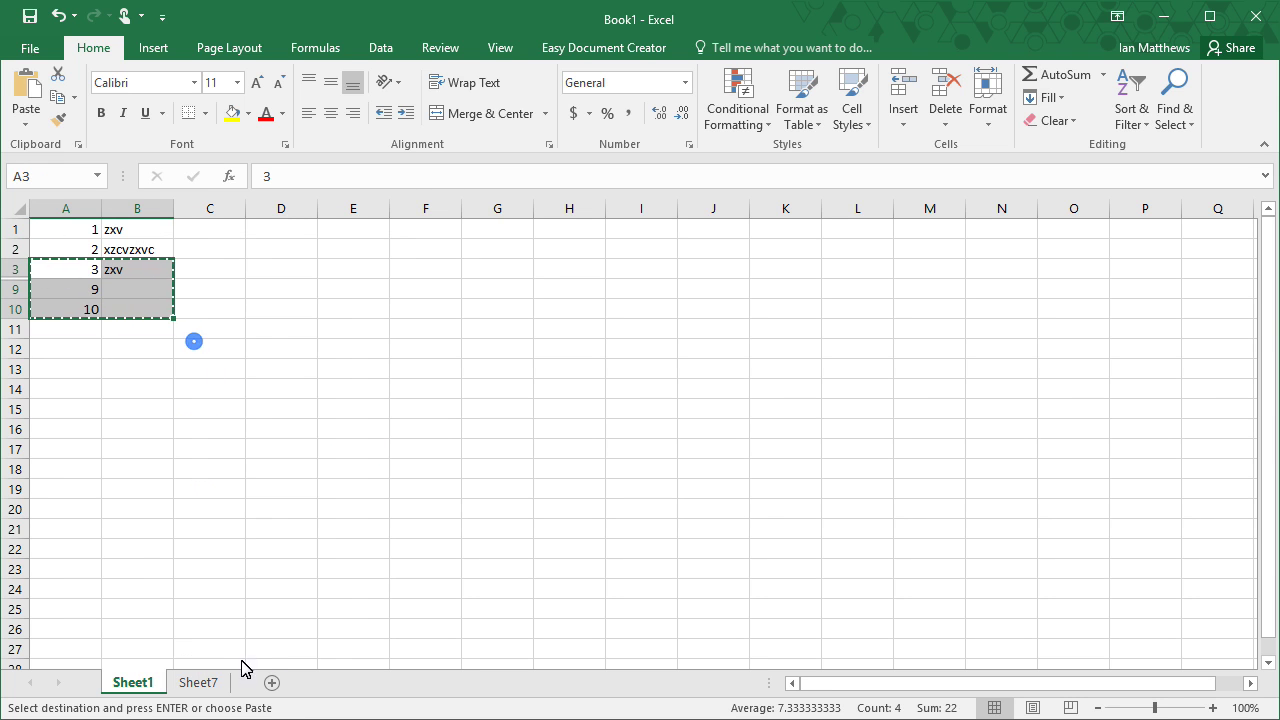
{"action": "left_click", "coordinate": [198, 682]}
{"action": "left_click", "coordinate": [150, 410]}
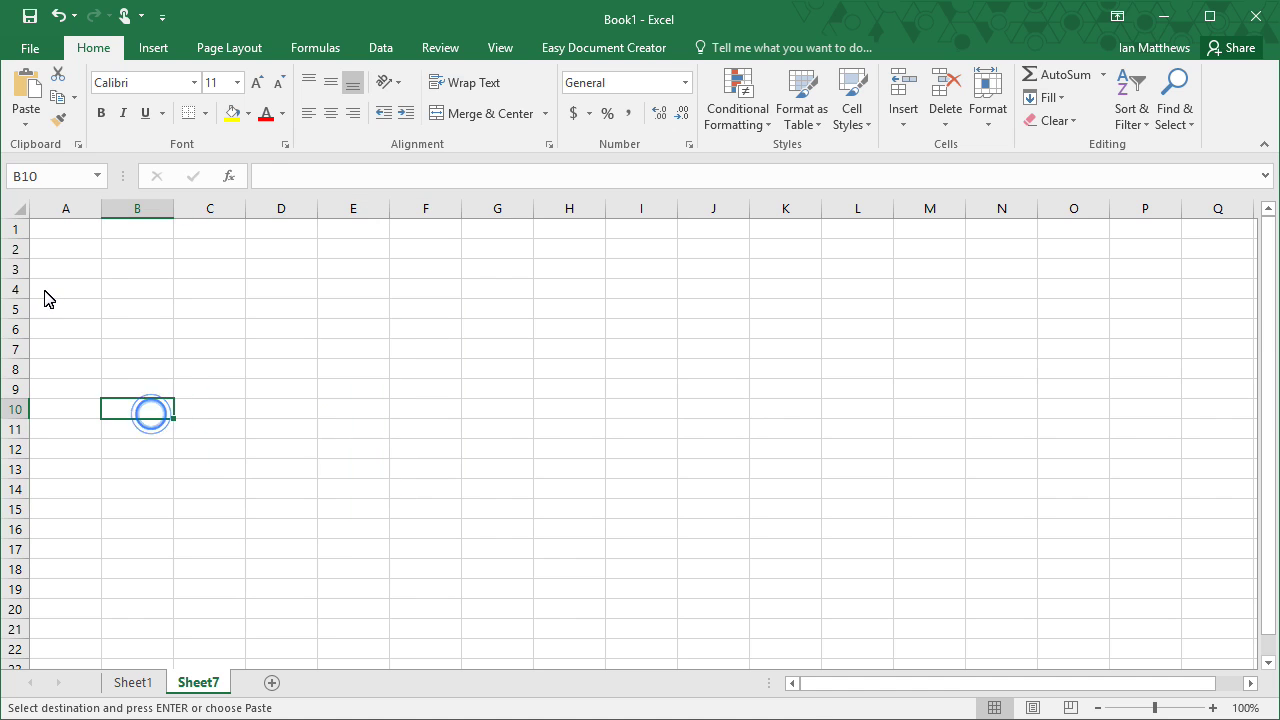
{"action": "key", "text": "ctrl+v"}
{"action": "left_click", "coordinate": [452, 472]}
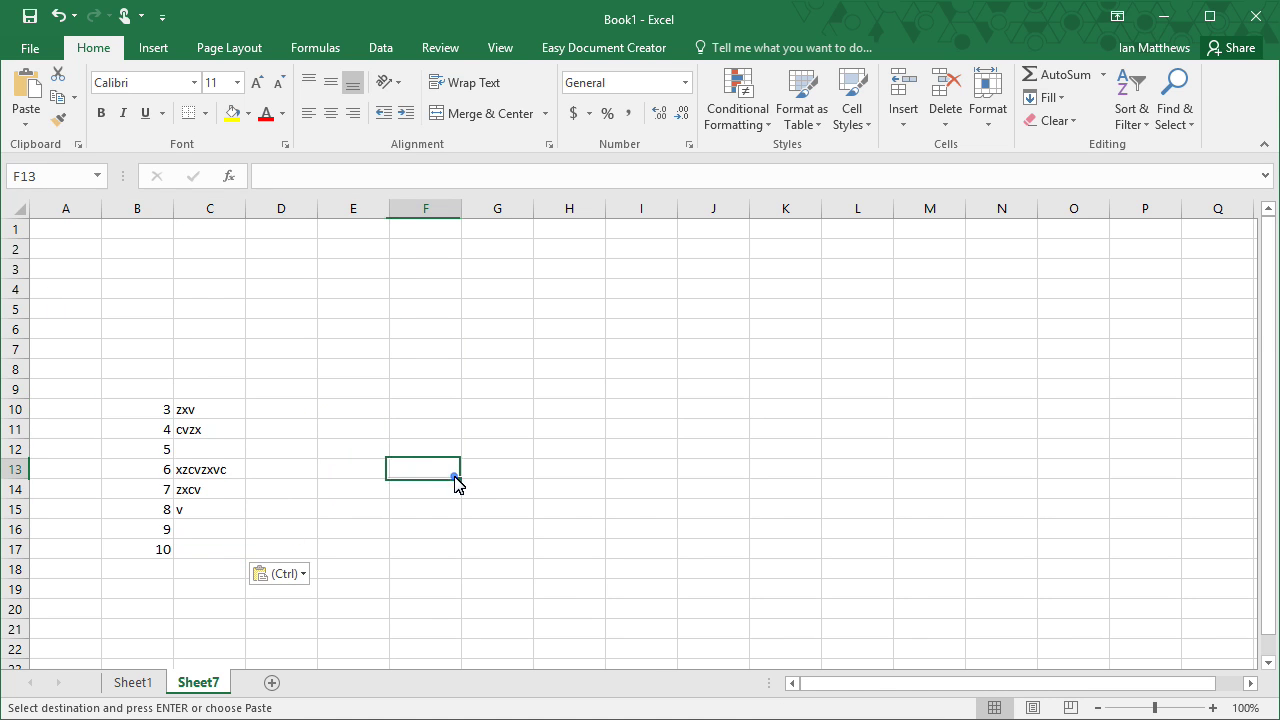
Clear the pasted data from the range B10:D17 on Sheet7
{"action": "left_click", "coordinate": [148, 410]}
{"action": "left_click_drag", "start_coordinate": [150, 453], "coordinate": [262, 552]}
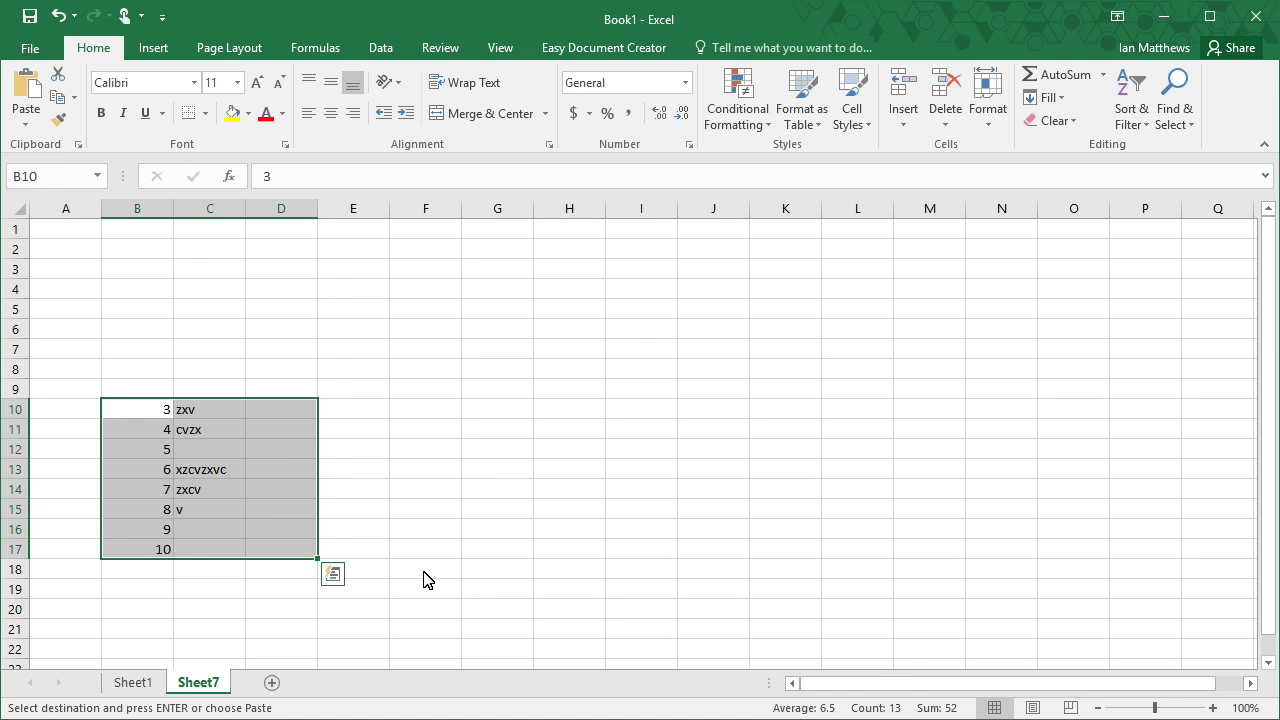
{"action": "key", "text": "Delete"}
On Sheet1, restrict the selection of A2:B9 to visible cells only using Go To Special
{"action": "left_click", "coordinate": [140, 690]}
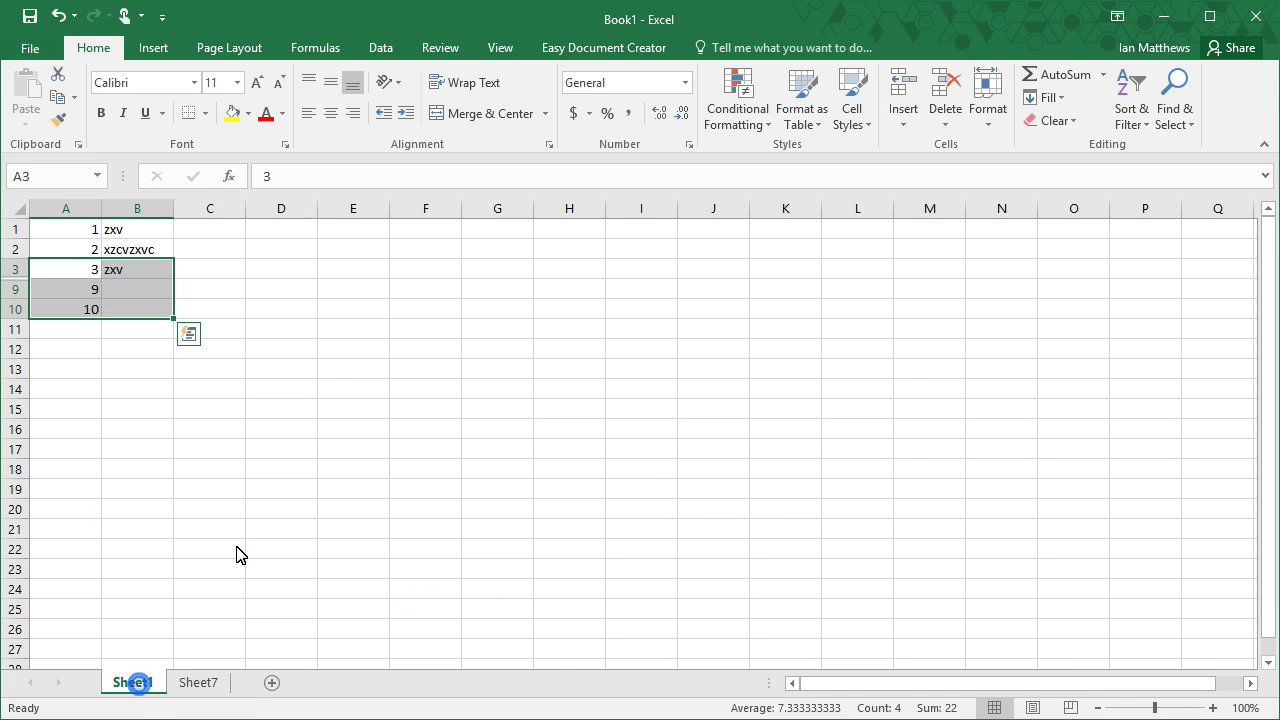
{"action": "left_click", "coordinate": [314, 468]}
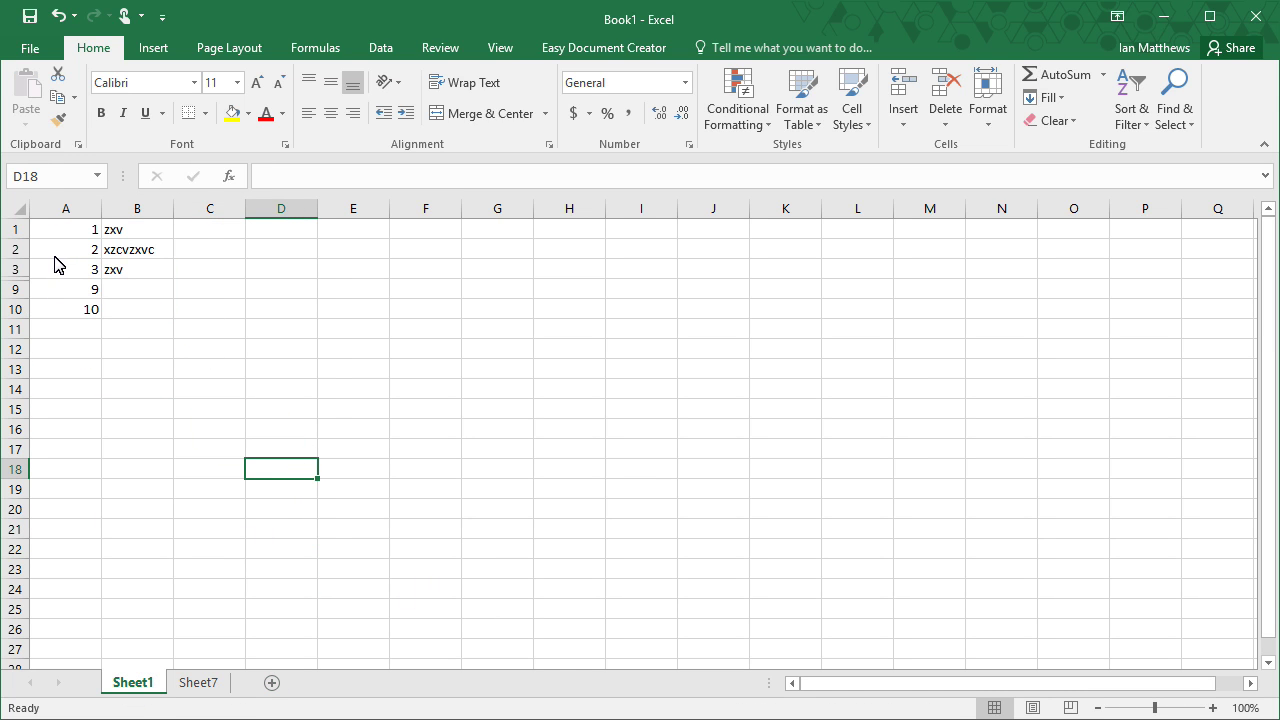
{"action": "left_click_drag", "start_coordinate": [56, 251], "coordinate": [106, 297]}
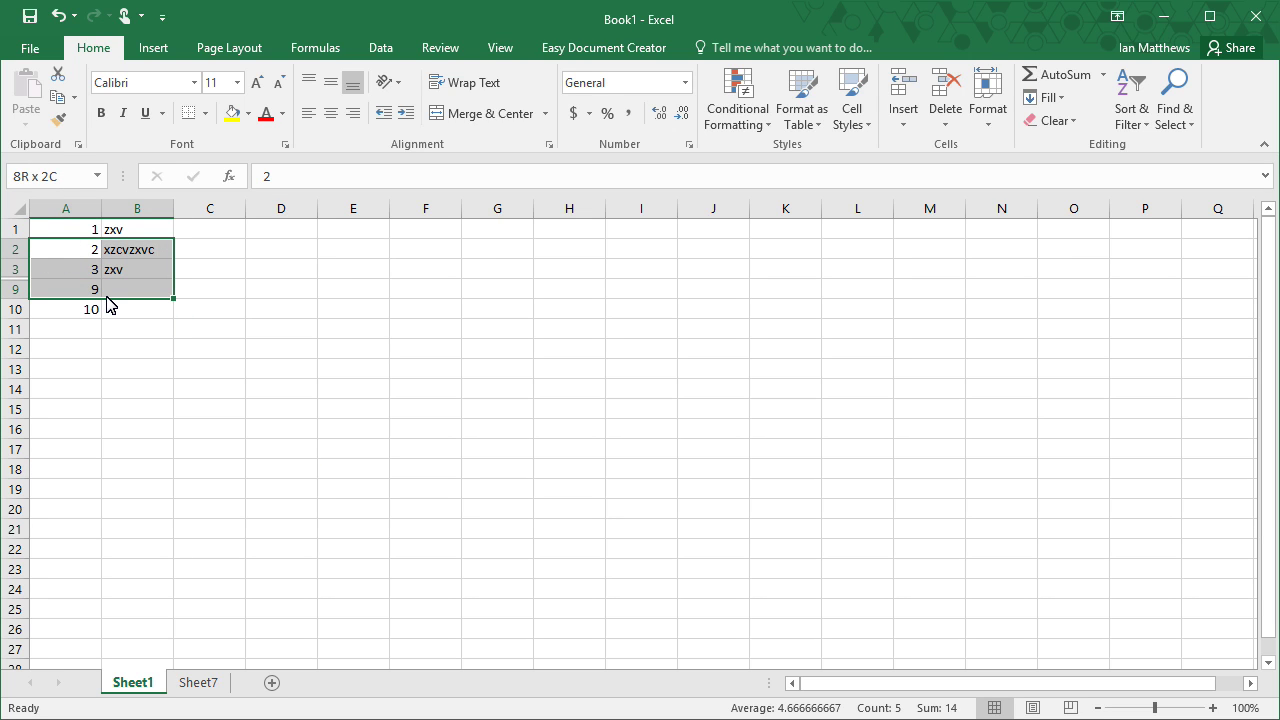
{"action": "left_click_drag", "start_coordinate": [108, 303], "coordinate": [108, 303]}
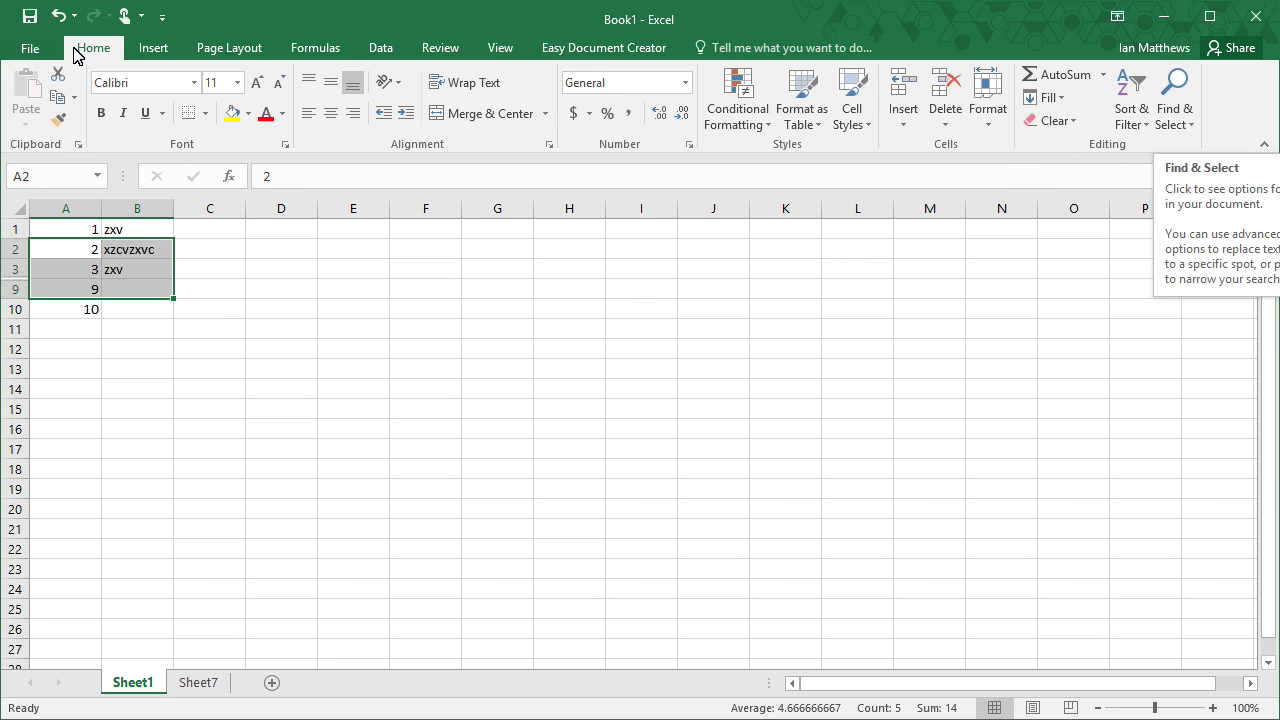
{"action": "left_click", "coordinate": [1177, 100]}
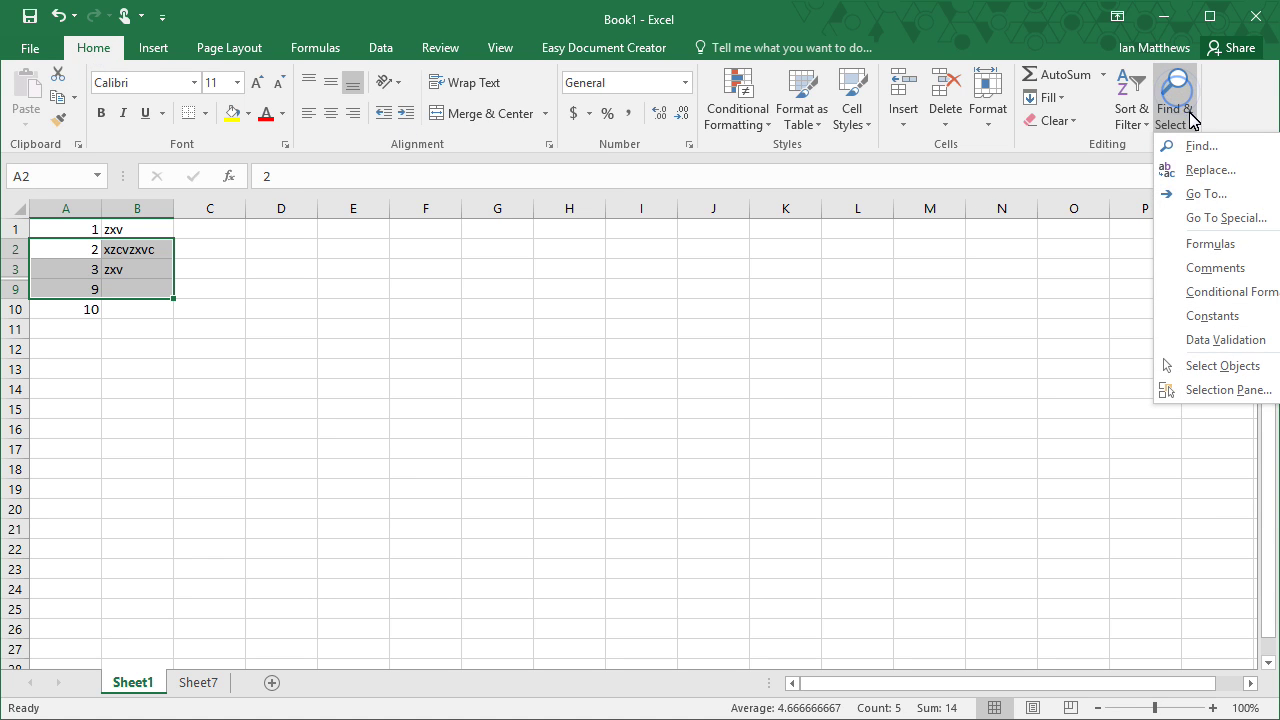
{"action": "left_click", "coordinate": [1222, 220]}
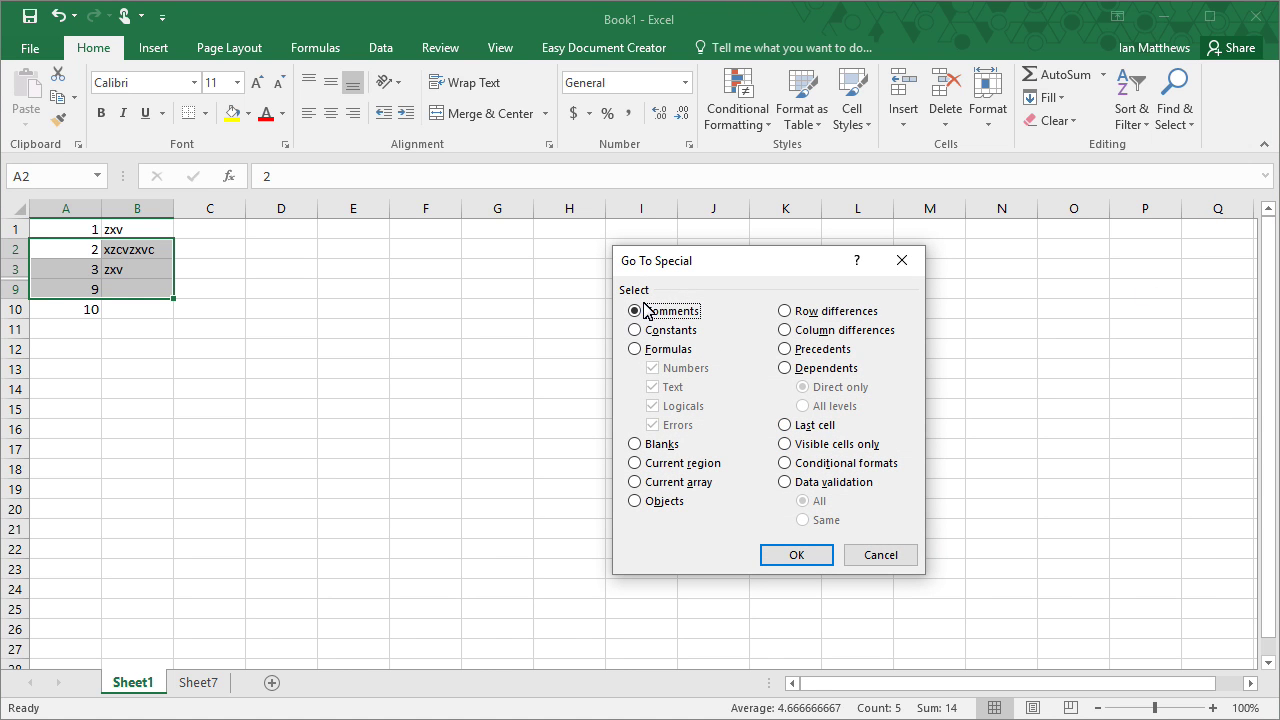
{"action": "left_click", "coordinate": [801, 444]}
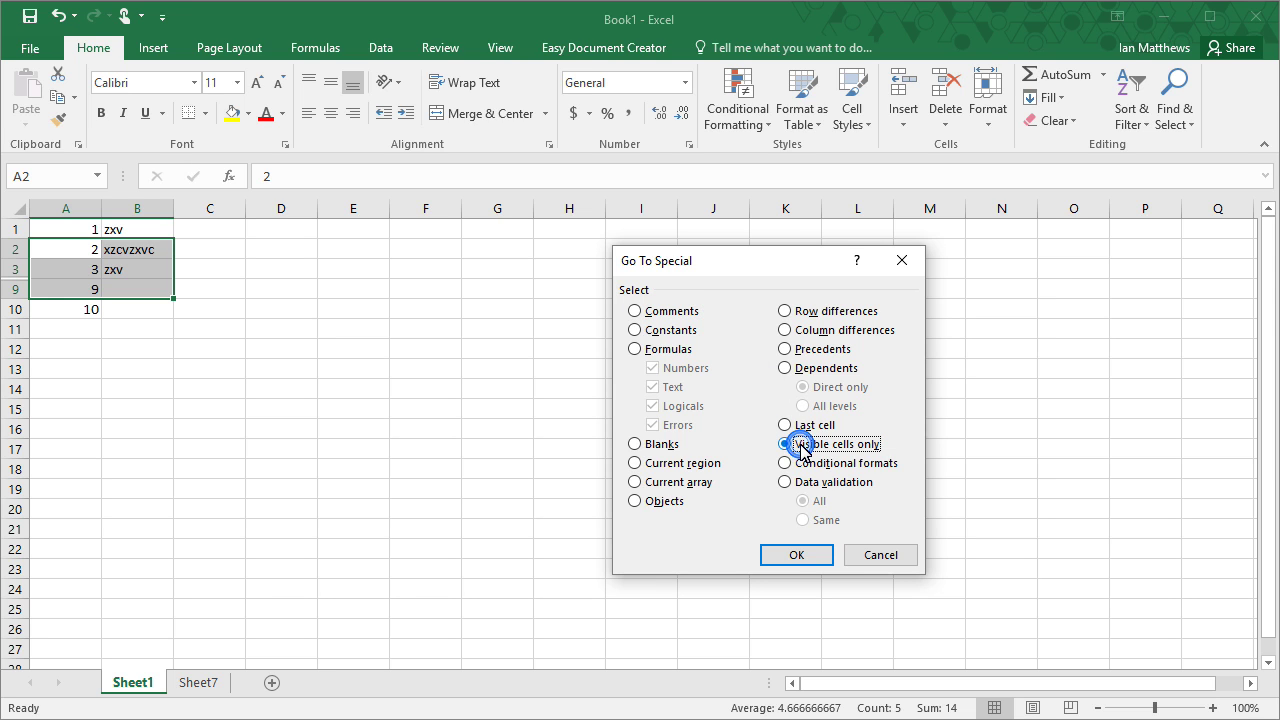
{"action": "left_click", "coordinate": [792, 556]}
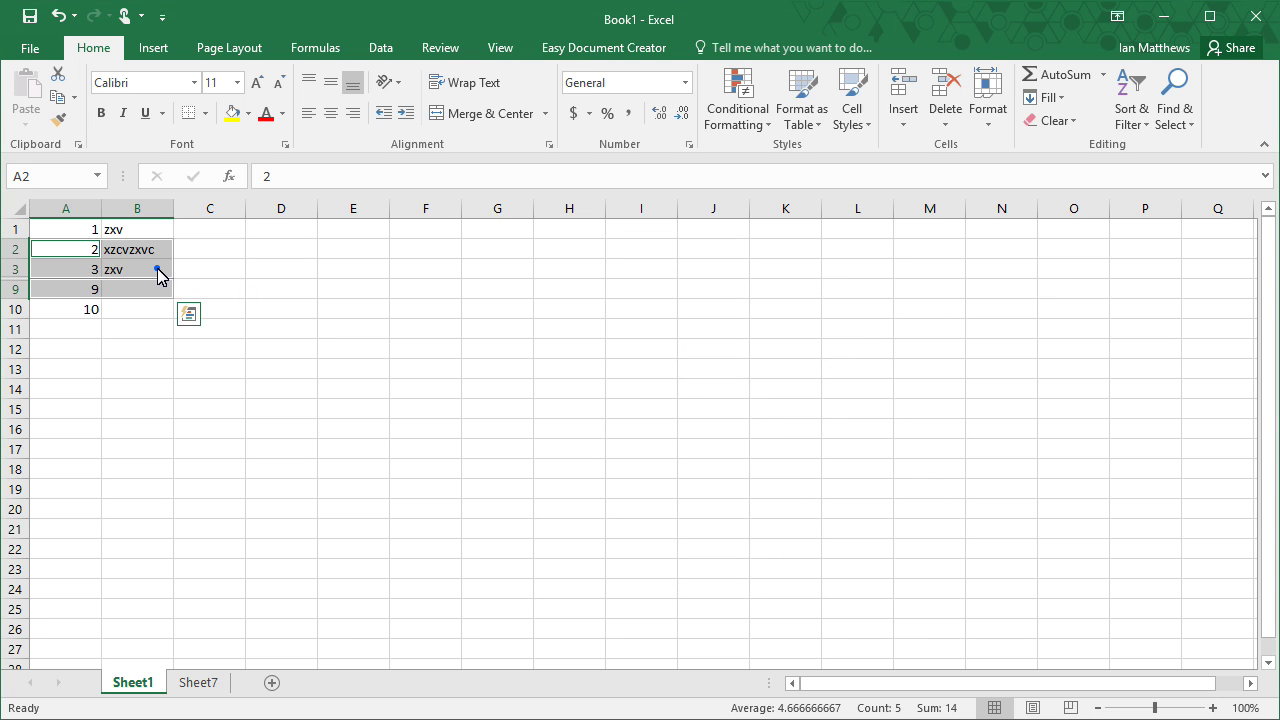
Copy the selected visible cells and paste them into Sheet7 starting at cell C4
{"action": "right_click", "coordinate": [157, 276]}
{"action": "left_click", "coordinate": [190, 306]}
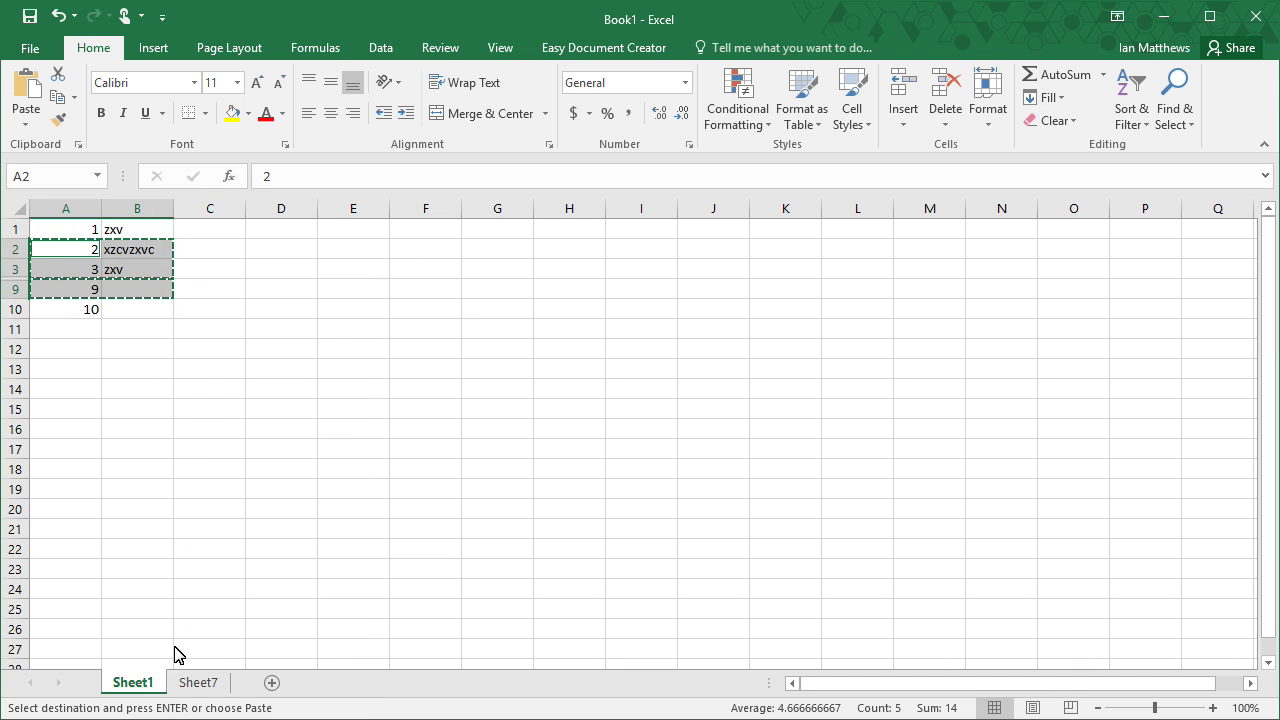
{"action": "left_click", "coordinate": [205, 683]}
{"action": "left_click", "coordinate": [183, 295]}
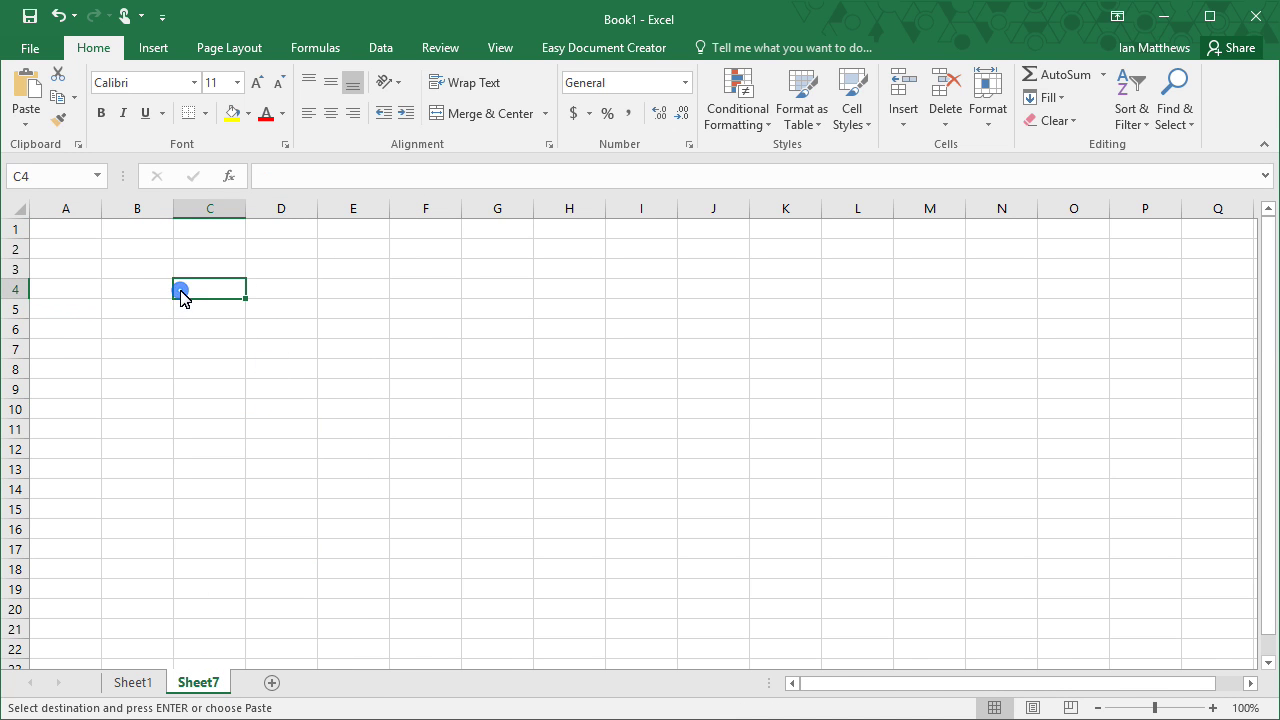
{"action": "key", "text": "ctrl+v"}
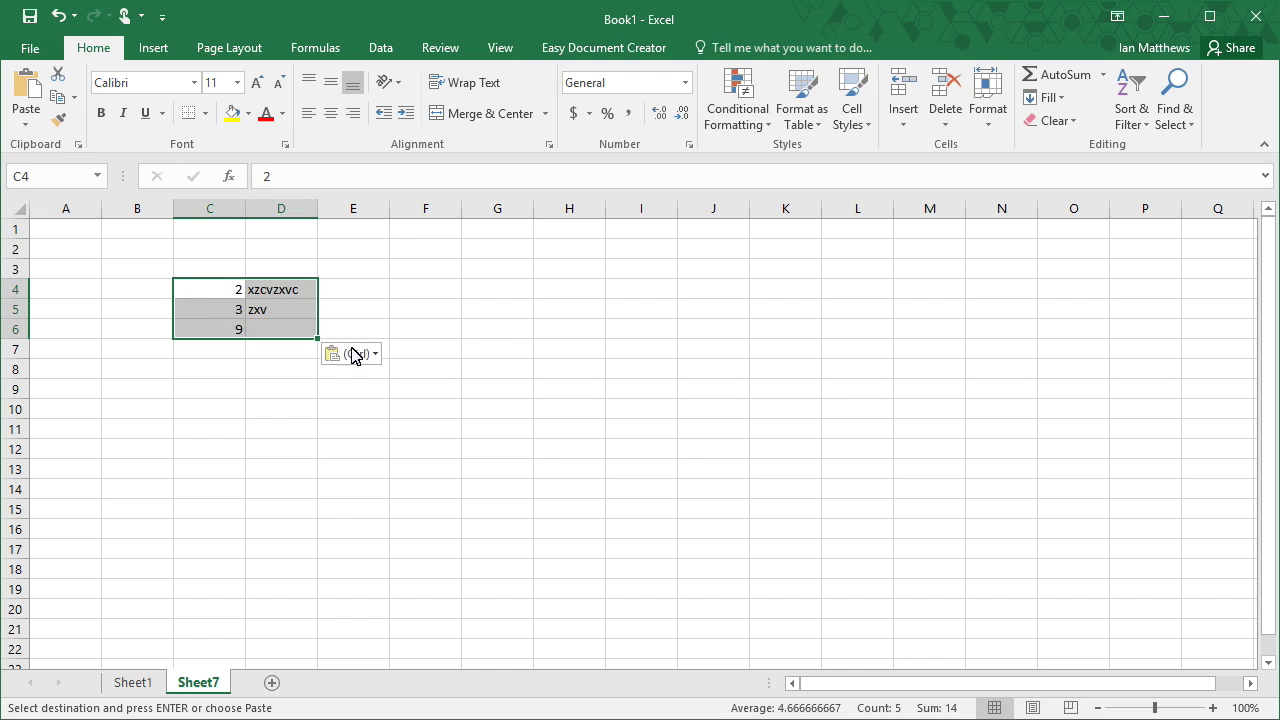
{"action": "left_click", "coordinate": [482, 328]}
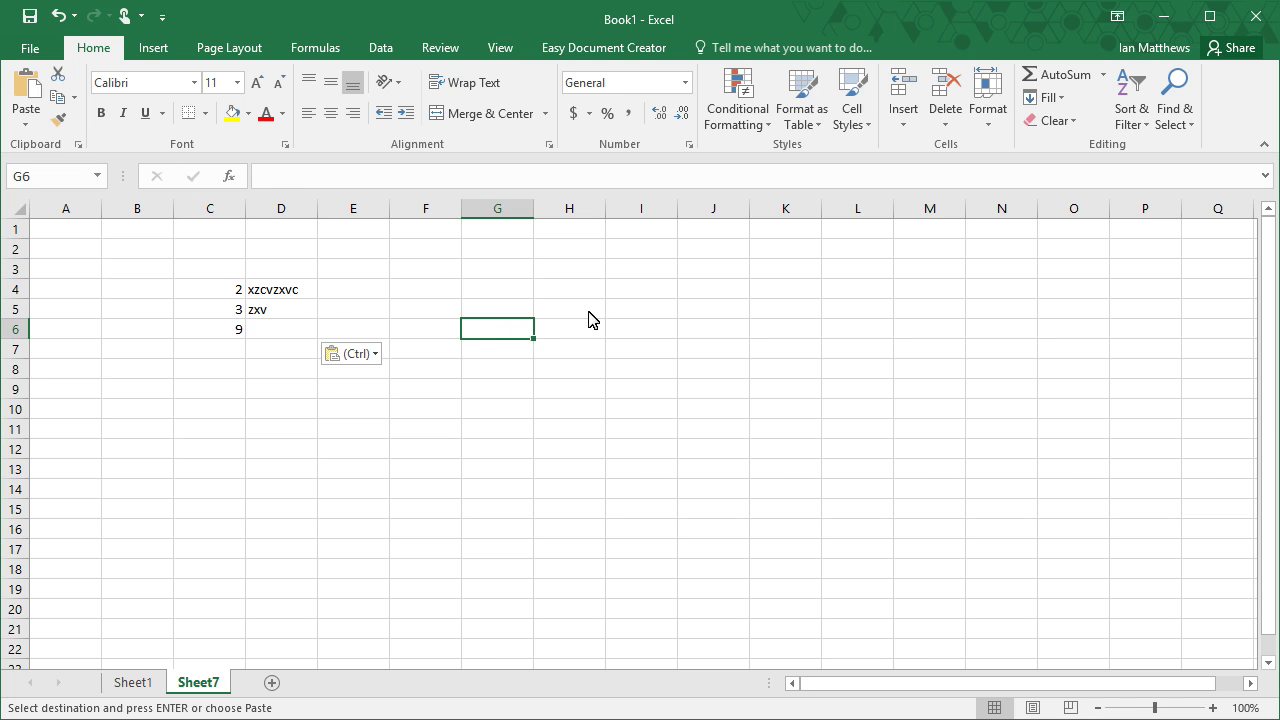
Add Go To Special to the Quick Access Toolbar, then try the new shortcut and cancel its dialog
{"action": "left_click", "coordinate": [1021, 310]}
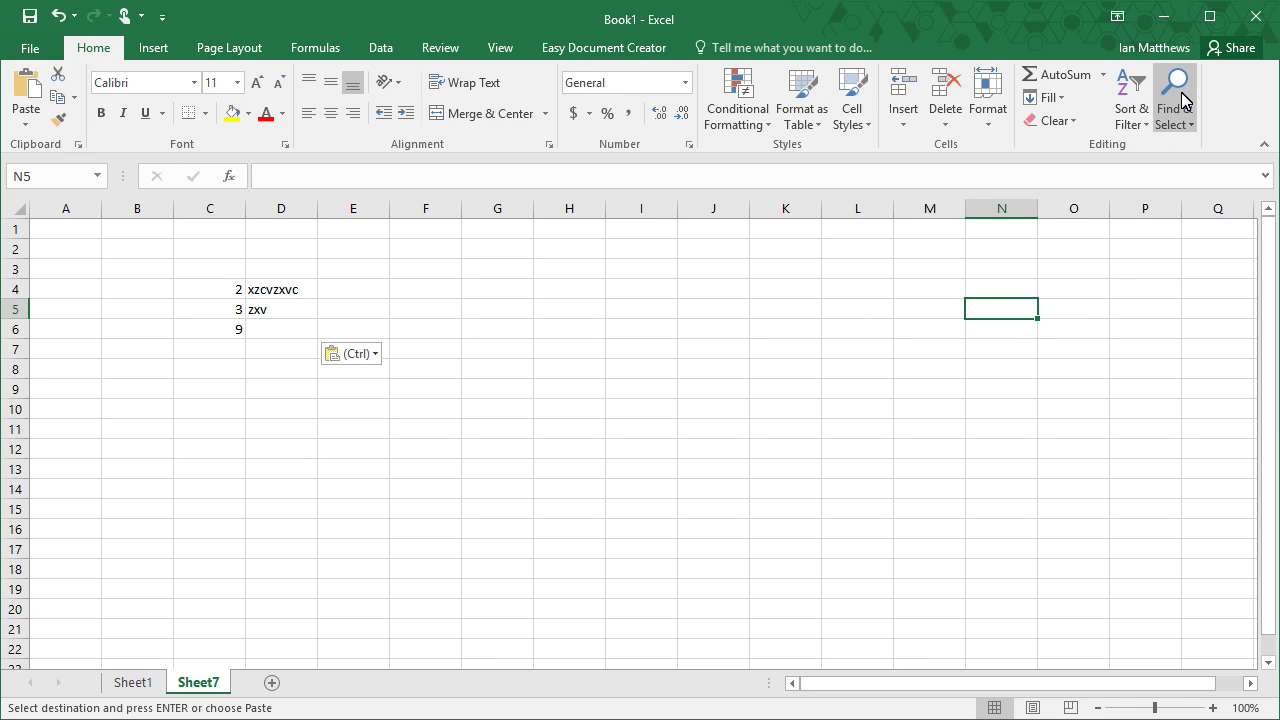
{"action": "left_click", "coordinate": [1175, 110]}
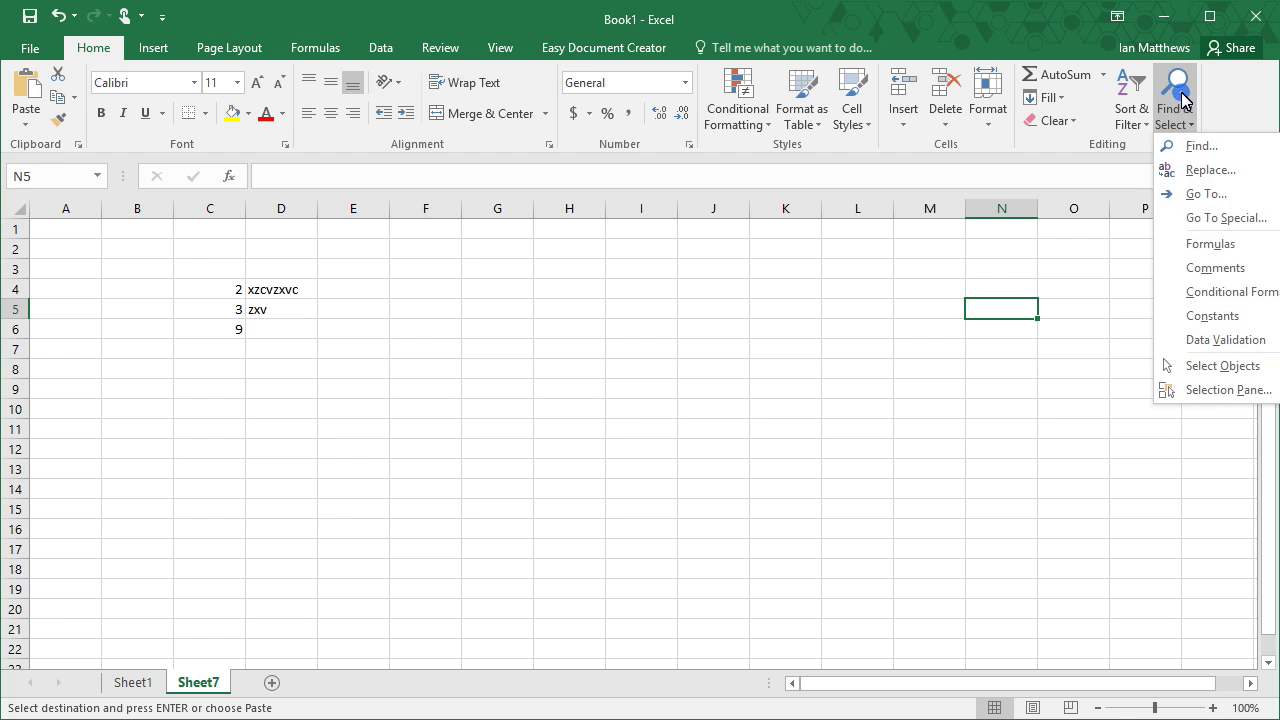
{"action": "right_click", "coordinate": [1225, 224]}
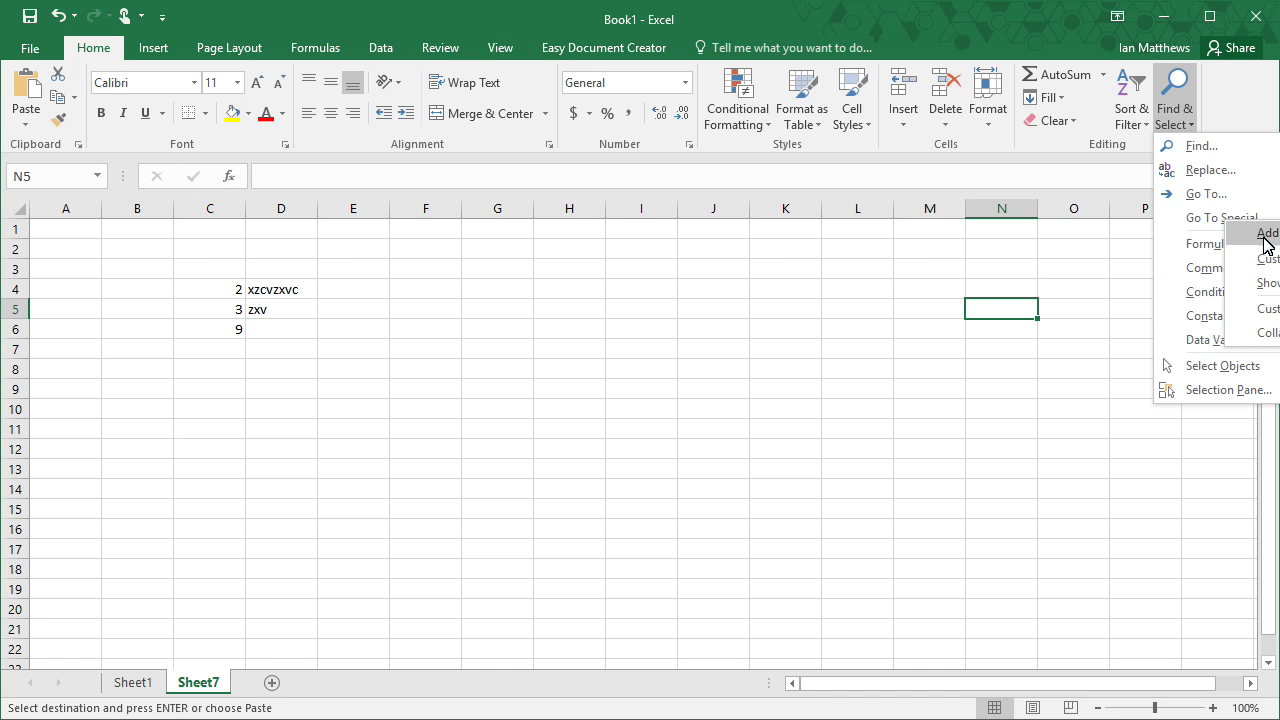
{"action": "left_click", "coordinate": [1266, 233]}
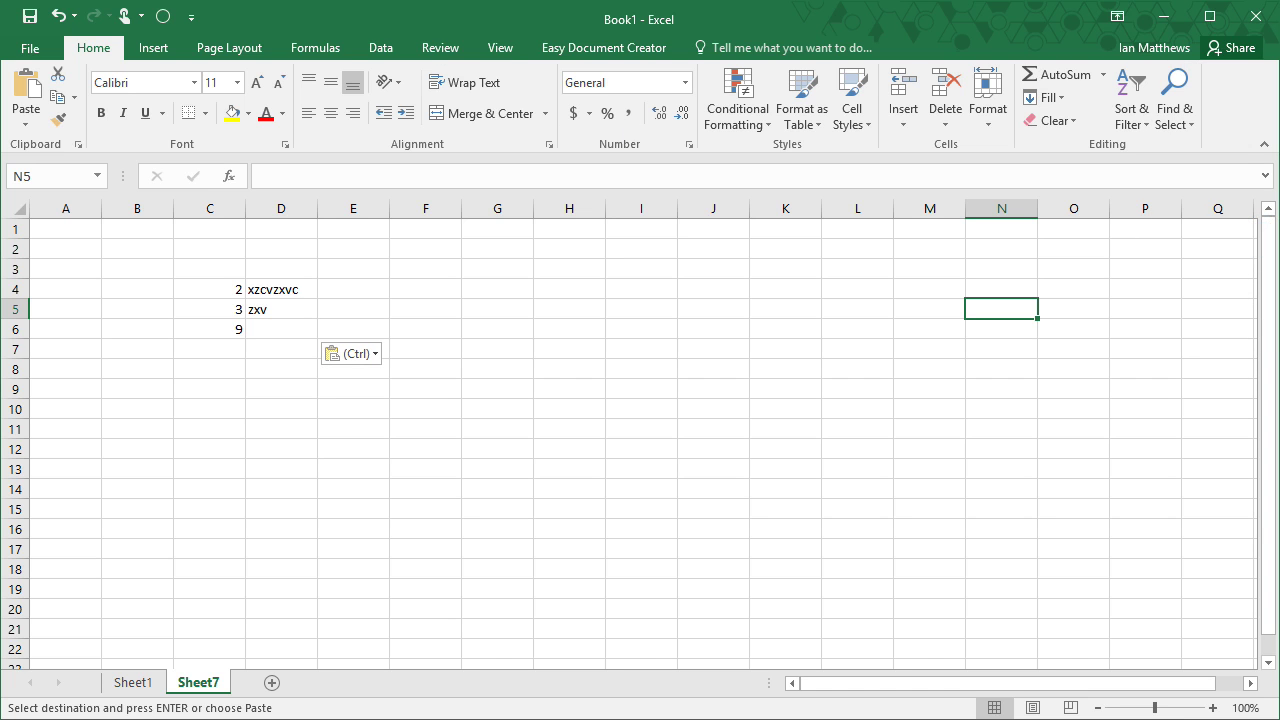
{"action": "left_click", "coordinate": [163, 16]}
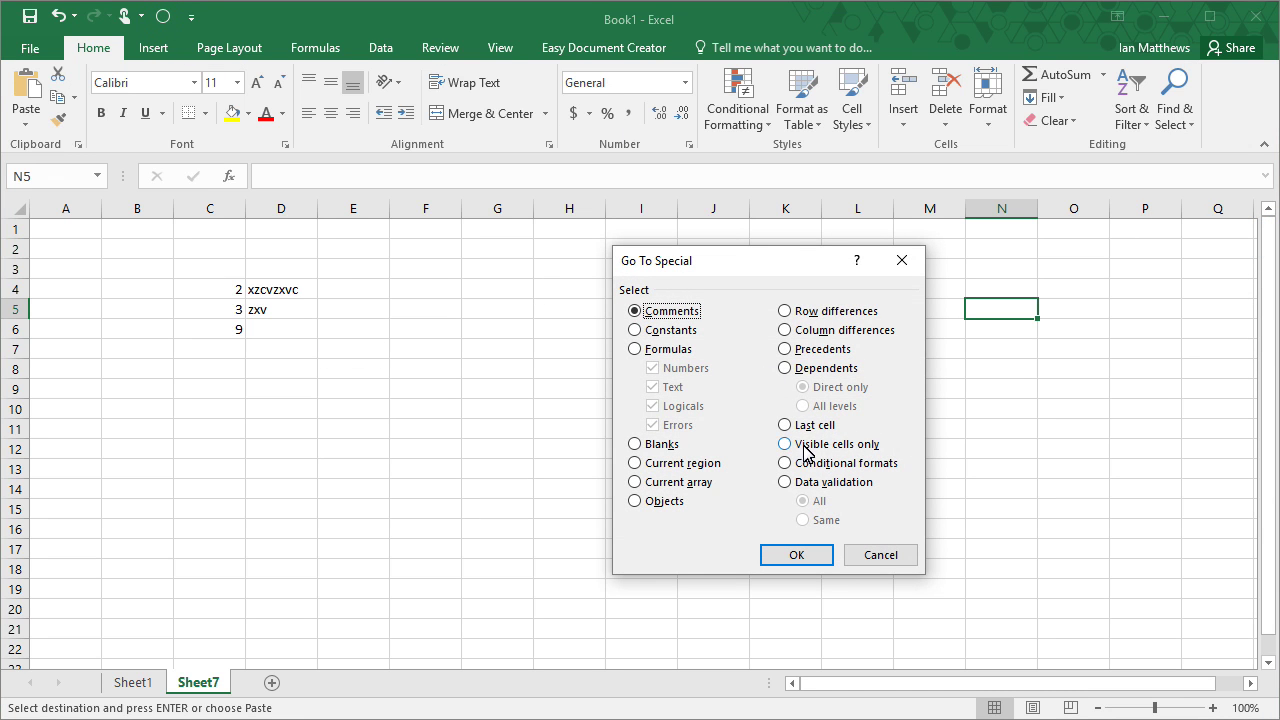
{"action": "left_click", "coordinate": [881, 557]}
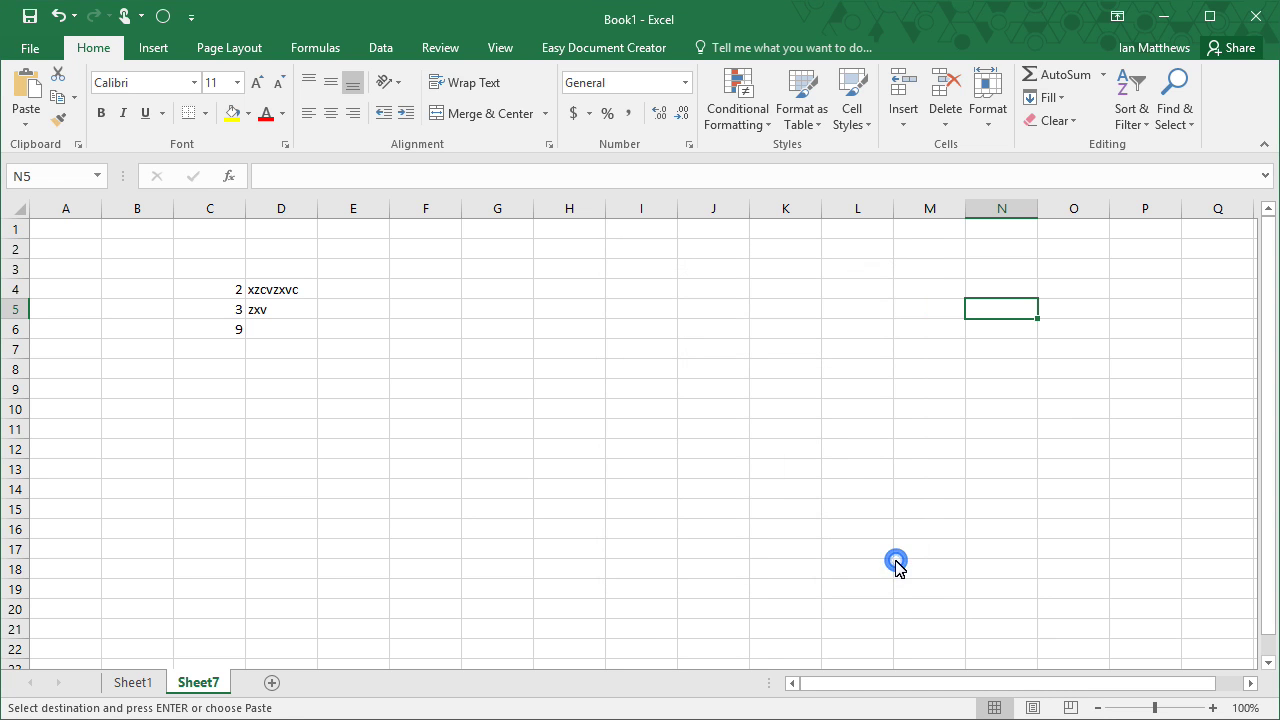
{"action": "left_click", "coordinate": [235, 48]}
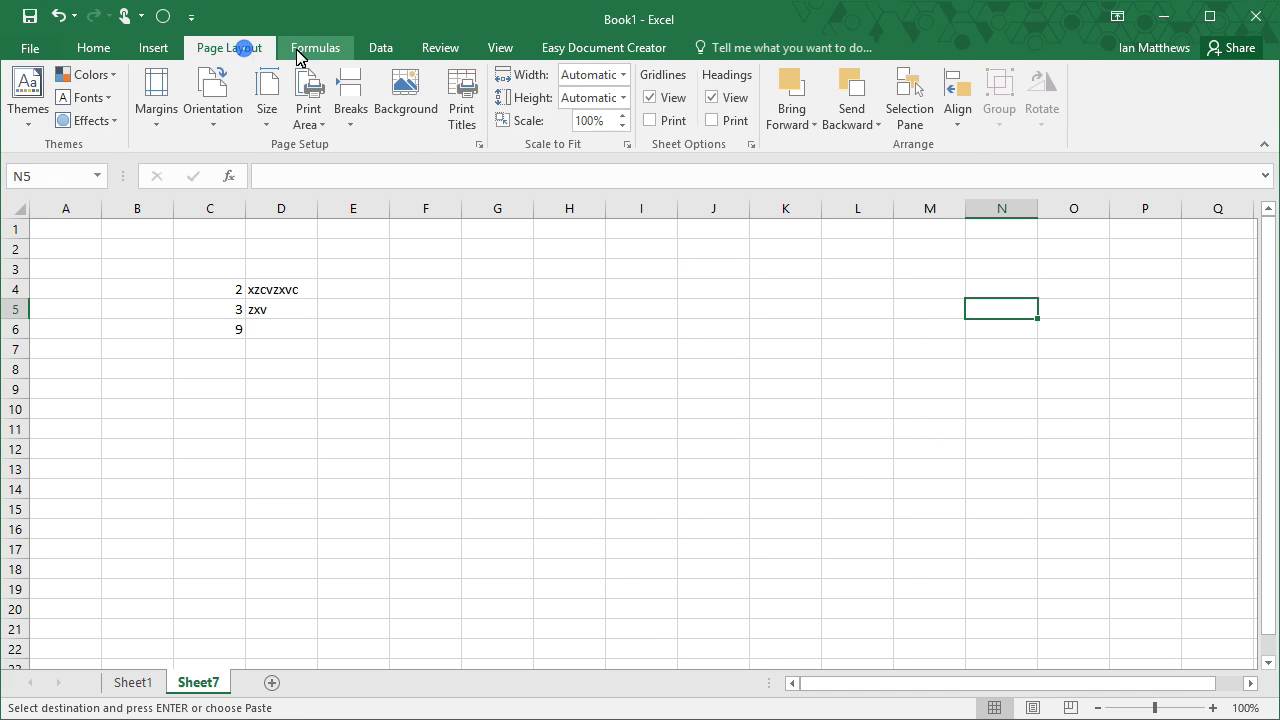
{"action": "left_click", "coordinate": [318, 50]}
{"action": "left_click", "coordinate": [197, 48]}
{"action": "left_click", "coordinate": [160, 48]}
{"action": "left_click", "coordinate": [96, 48]}
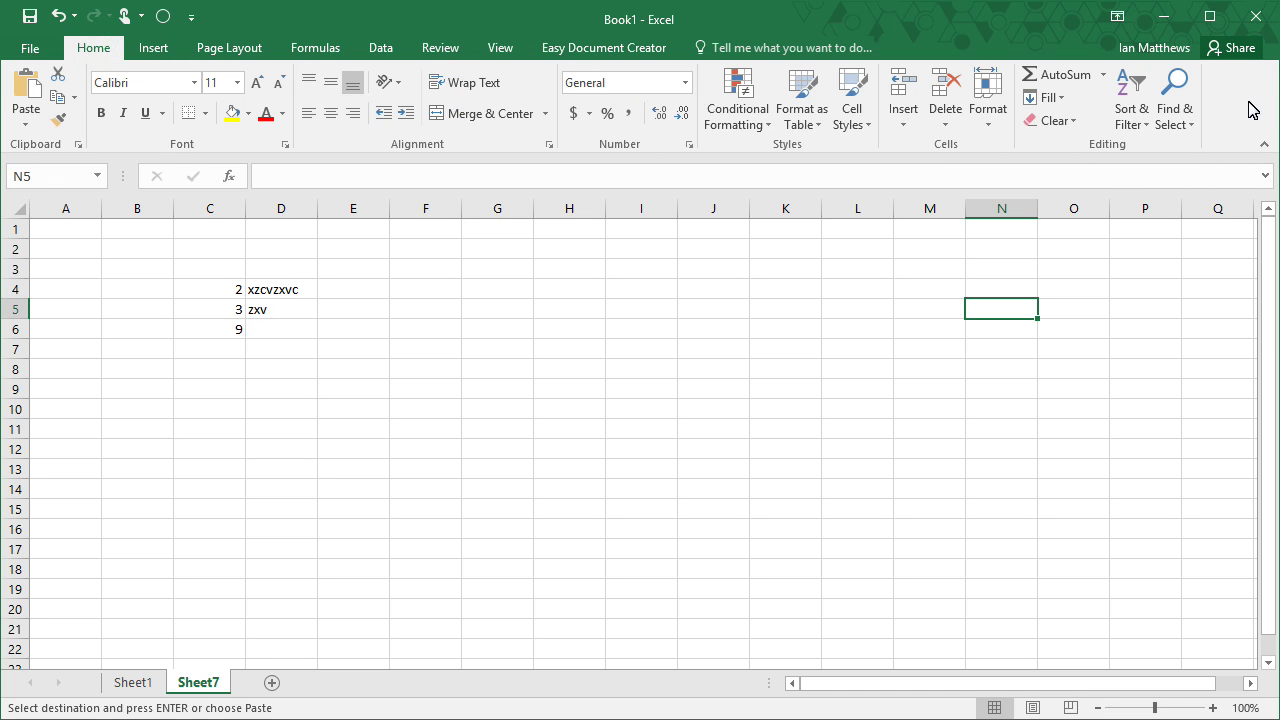
Open the ribbon customization options and locate Select Visible Cells among All Commands
{"action": "left_click", "coordinate": [1182, 128]}
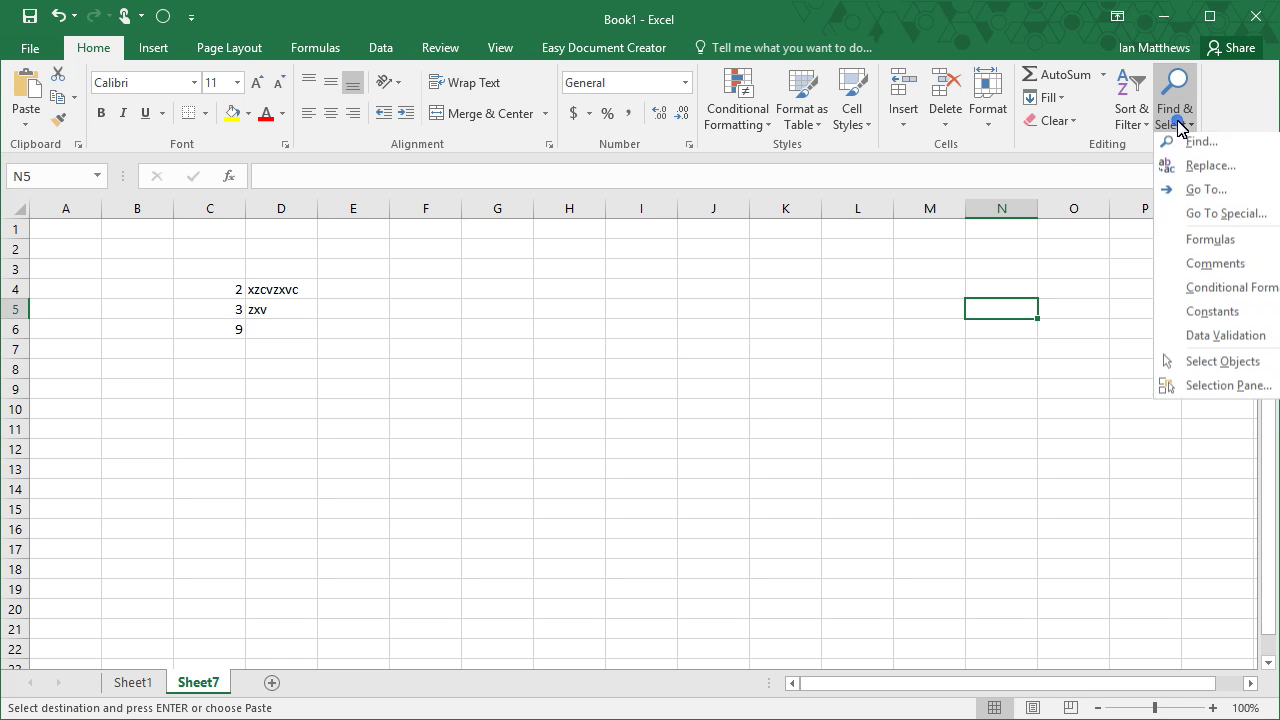
{"action": "right_click", "coordinate": [1210, 219]}
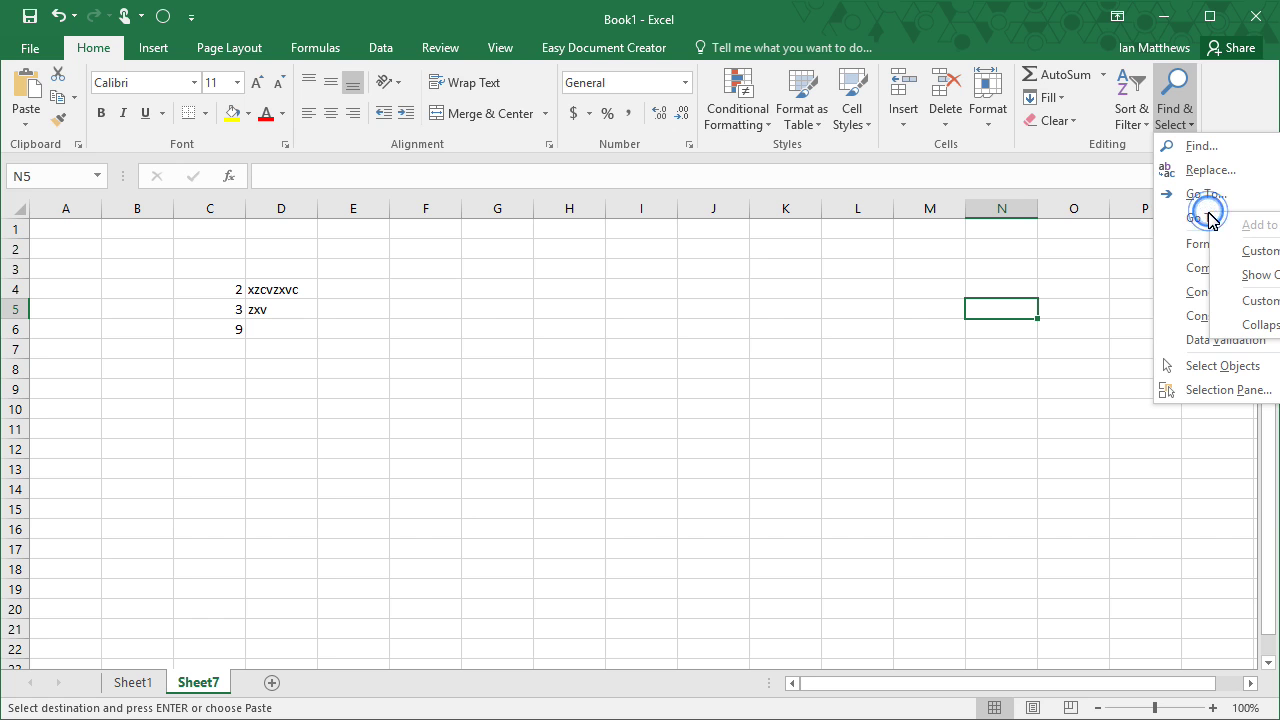
{"action": "left_click", "coordinate": [1257, 301]}
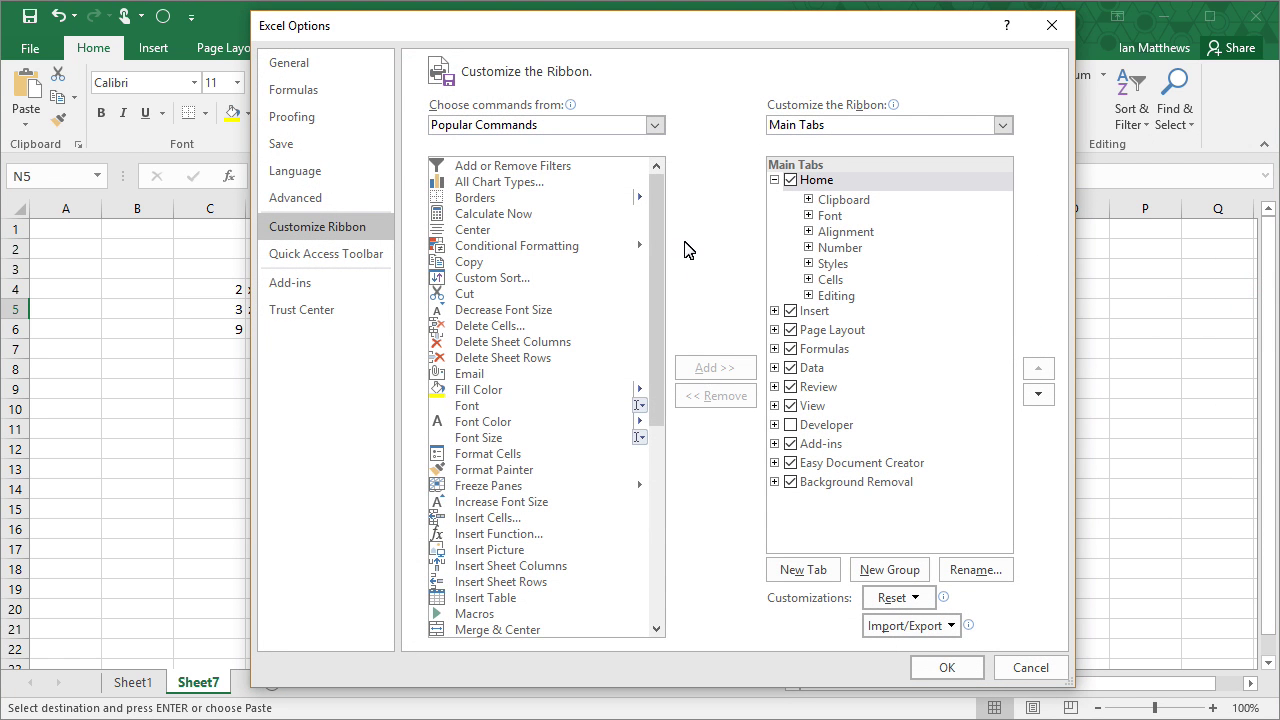
{"action": "left_click", "coordinate": [657, 125]}
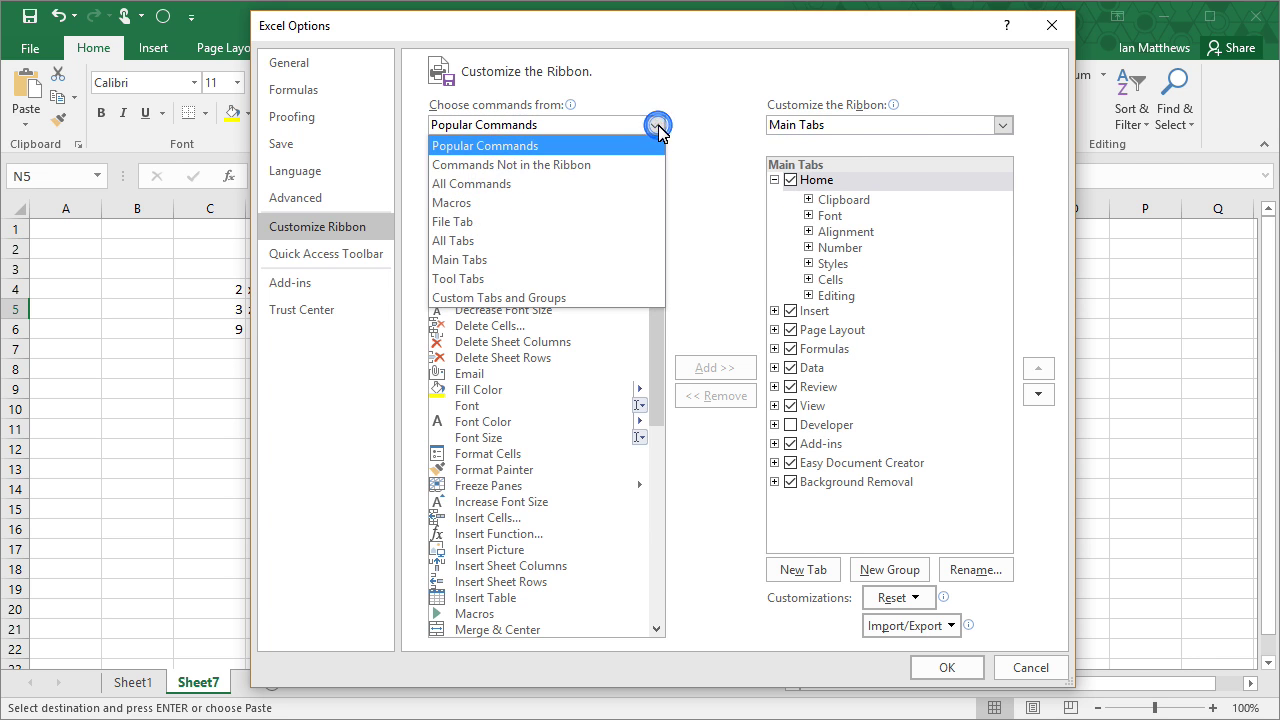
{"action": "left_click", "coordinate": [603, 186]}
{"action": "left_click_drag", "start_coordinate": [658, 179], "coordinate": [672, 544]}
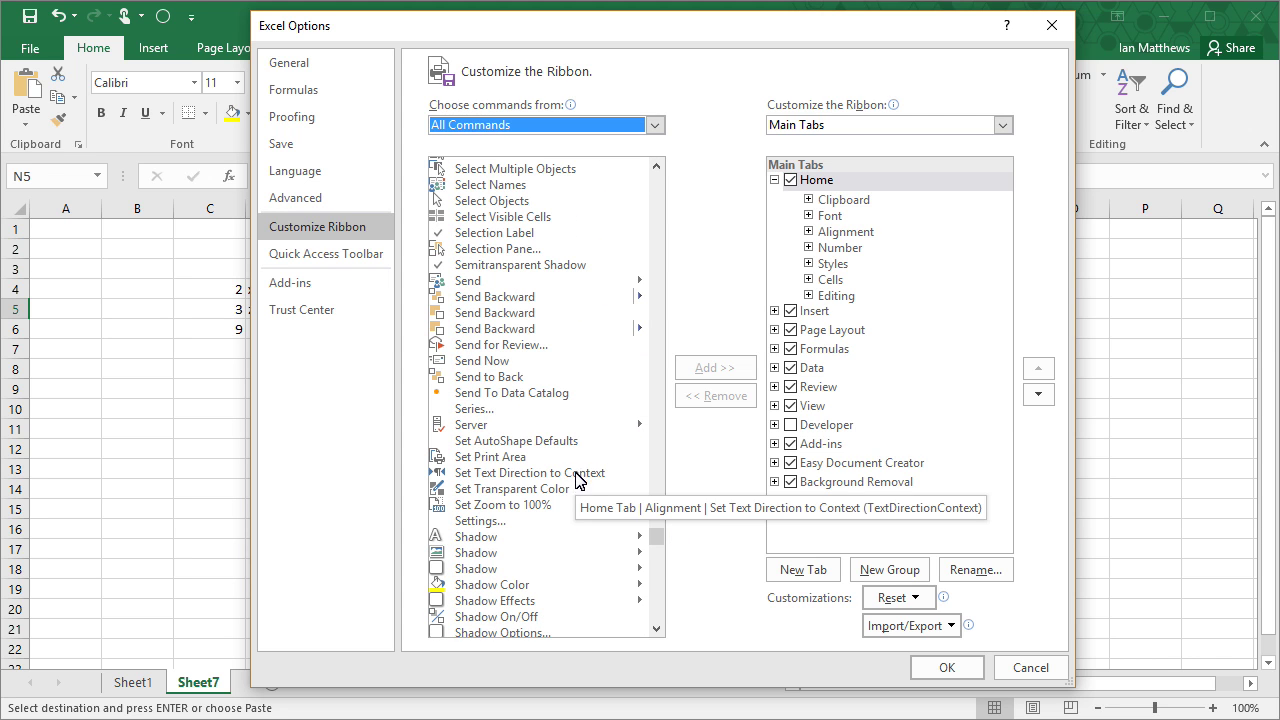
Try to add the Select Visible Cells command to the built-in Editing group of the Home ribbon tab
{"action": "left_click", "coordinate": [553, 217]}
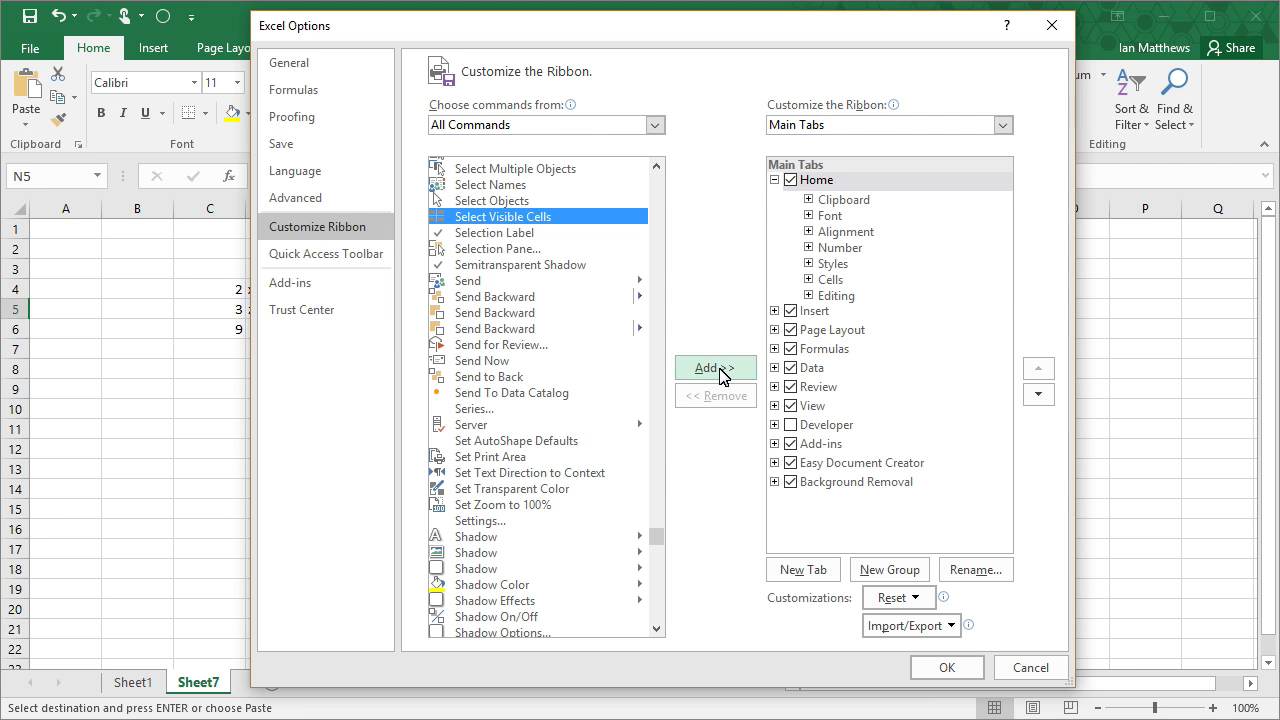
{"action": "left_click", "coordinate": [834, 296]}
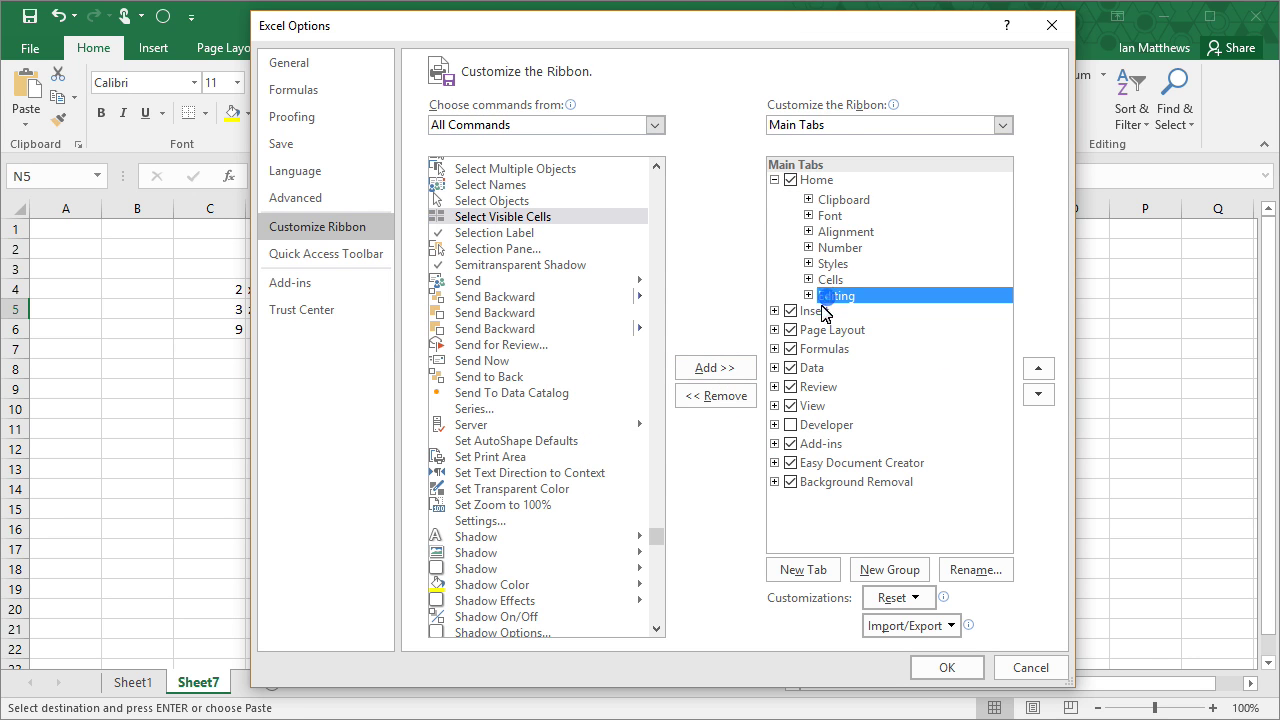
{"action": "left_click", "coordinate": [712, 369]}
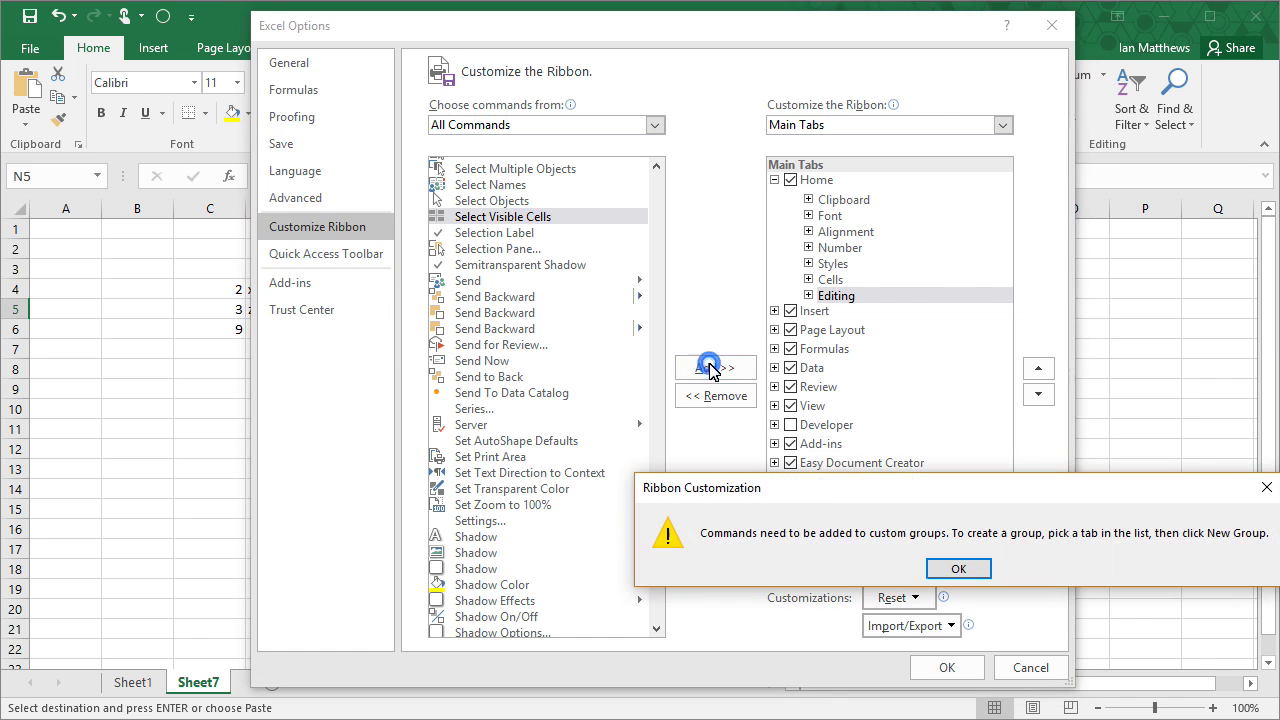
{"action": "left_click", "coordinate": [958, 570]}
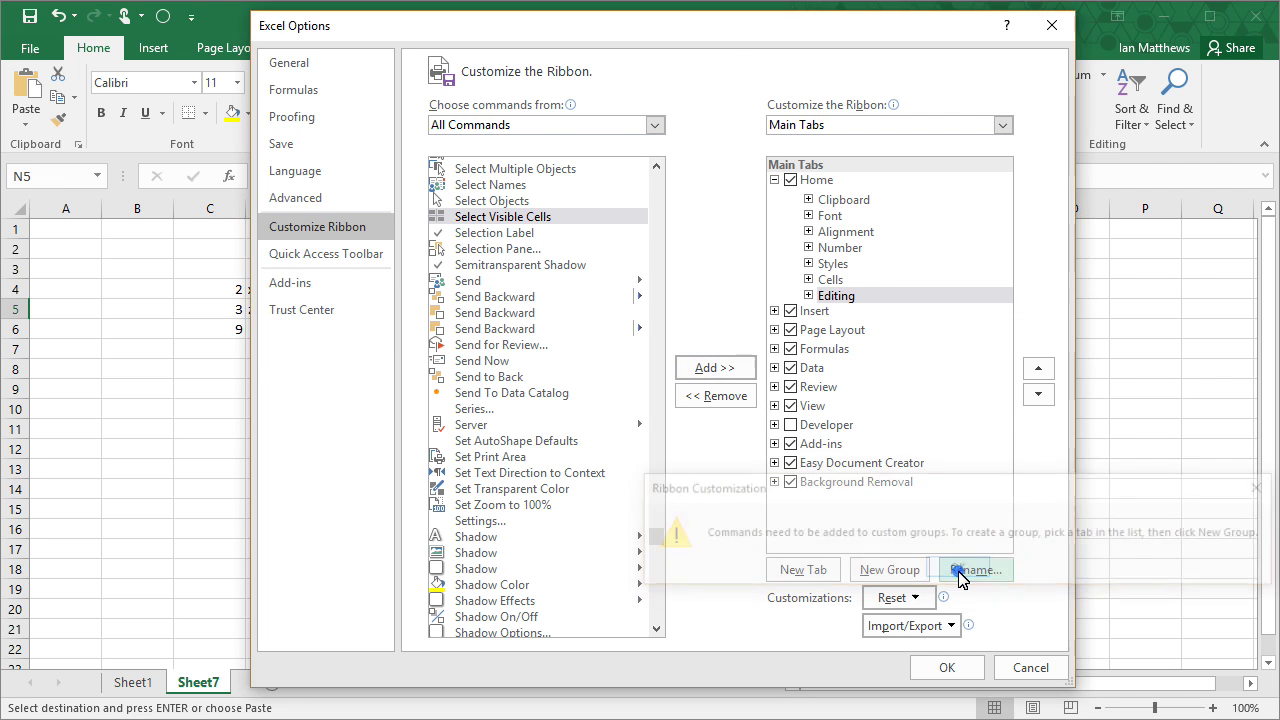
{"action": "left_click", "coordinate": [885, 570]}
{"action": "right_click", "coordinate": [849, 313]}
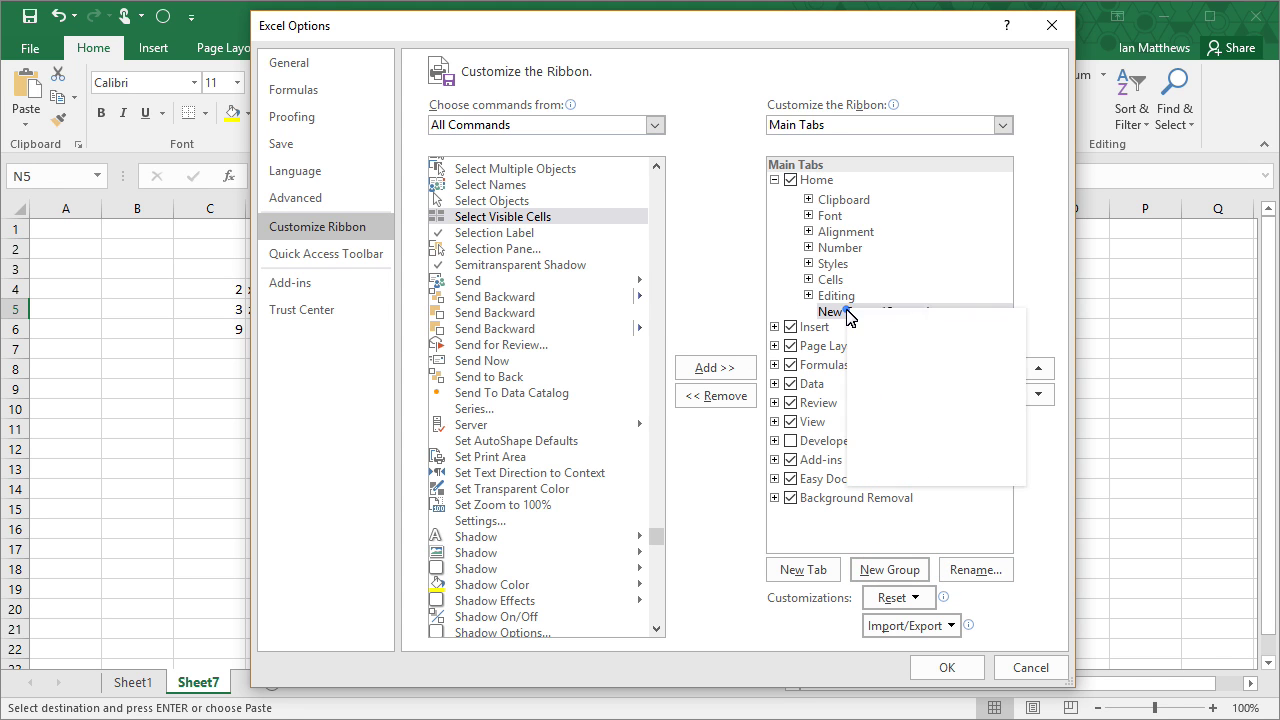
{"action": "left_click", "coordinate": [907, 372]}
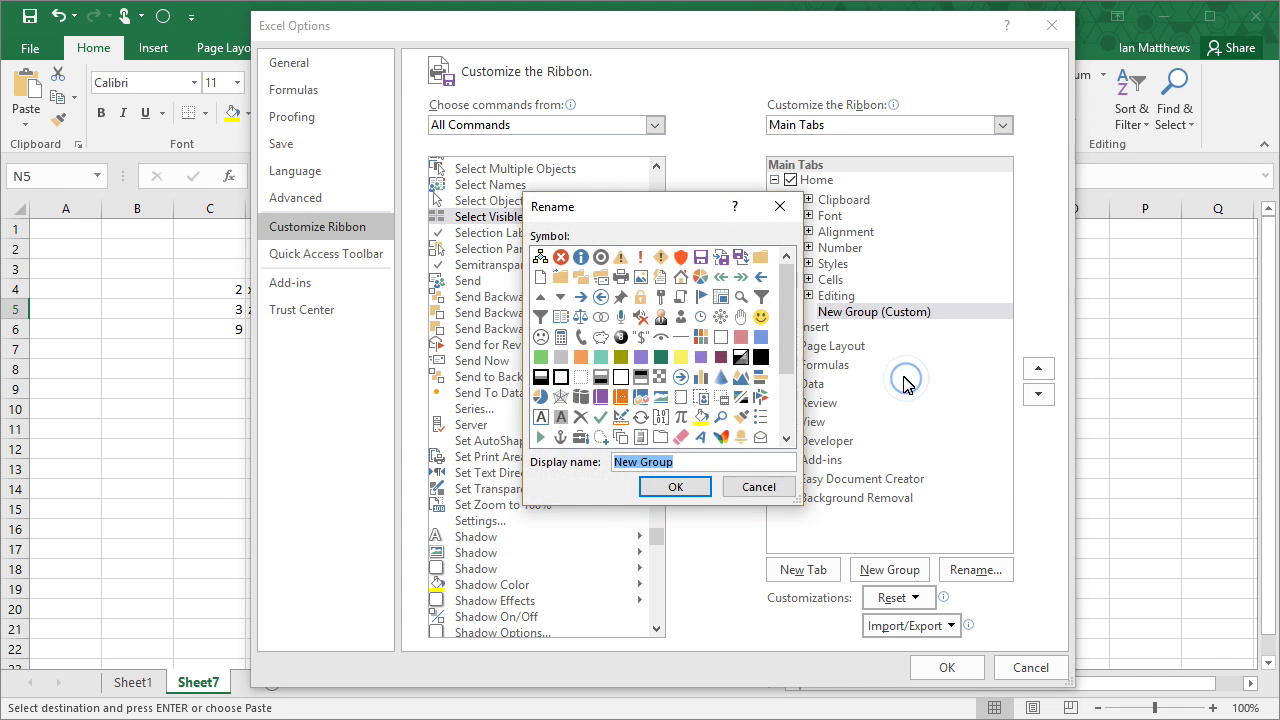
{"action": "type", "text": "ee"}
{"action": "type", "text": "w.URTe"}
{"action": "type", "text": "ch.ca"}
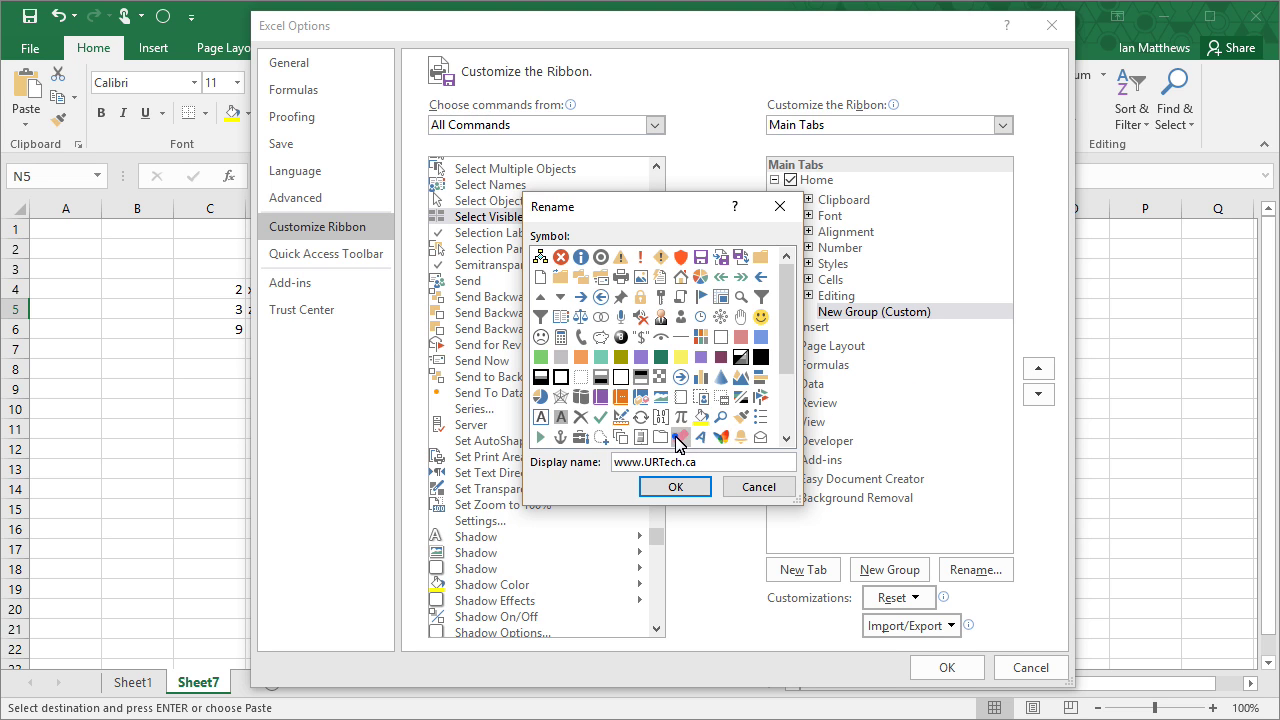
{"action": "left_click", "coordinate": [675, 486]}
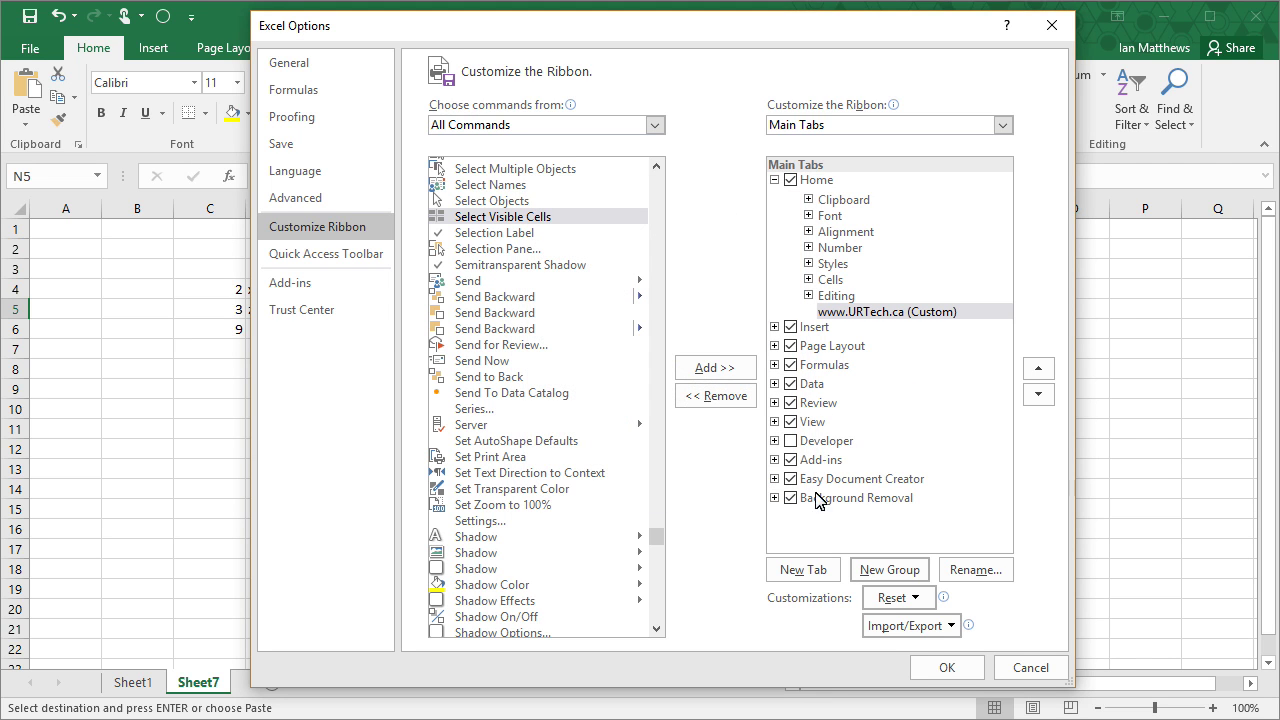
{"action": "left_click", "coordinate": [517, 219]}
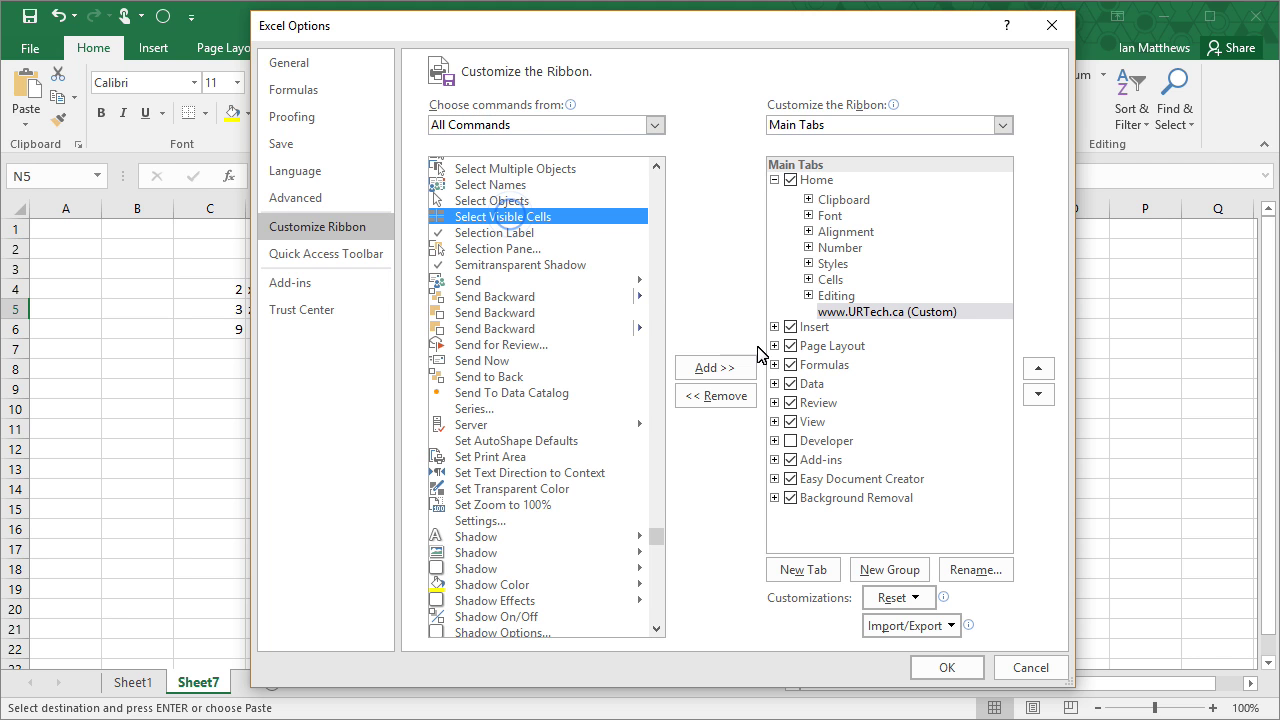
{"action": "left_click", "coordinate": [719, 368]}
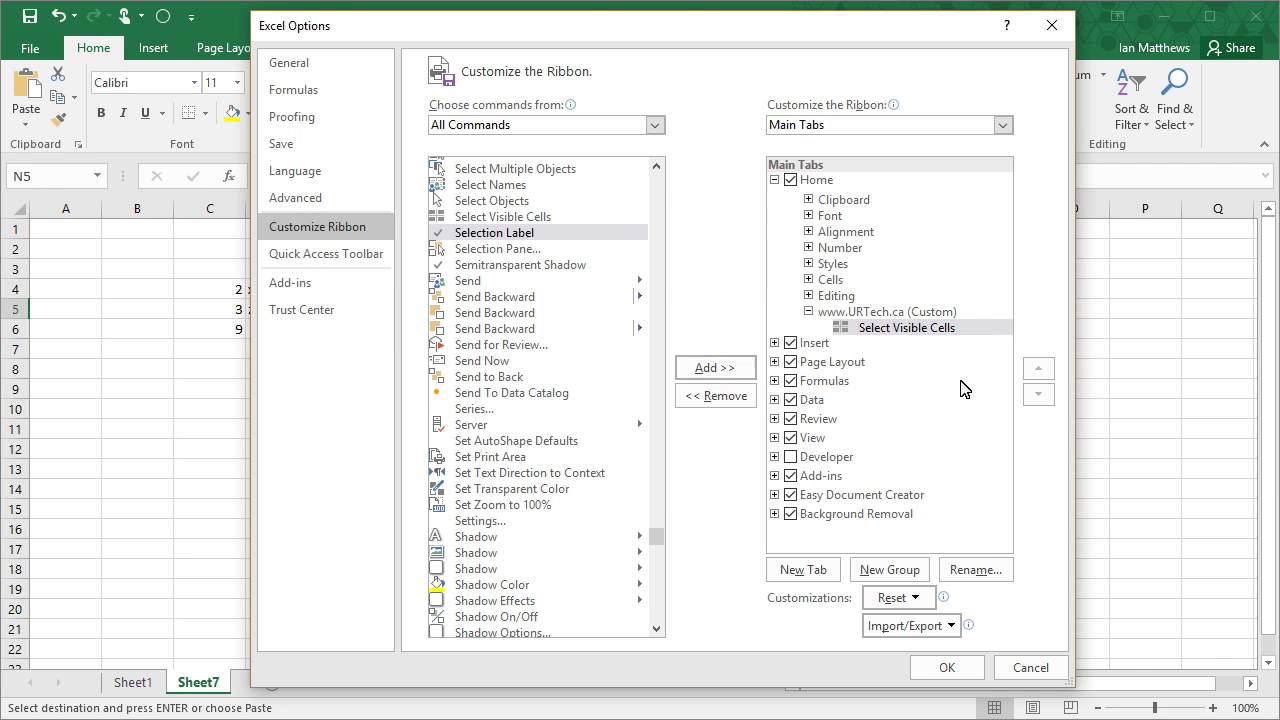
{"action": "left_click", "coordinate": [946, 668]}
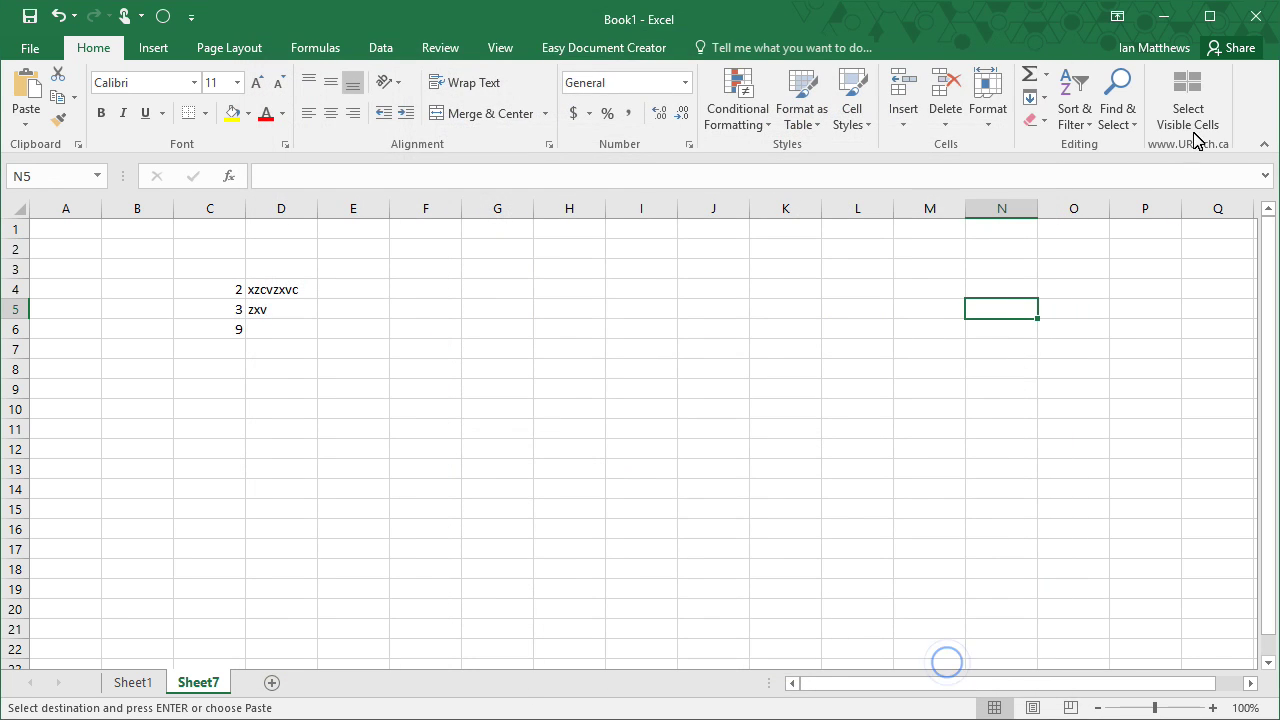